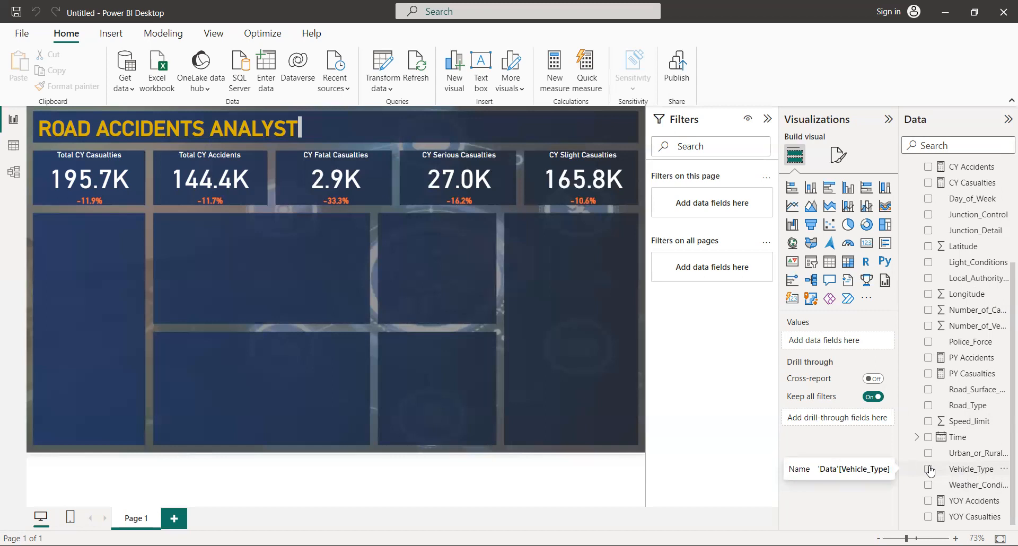
# - Add a Vehicle_Type table to the report, enlarge it to show every row, and start a new group on that field
pyautogui.click(928, 469)
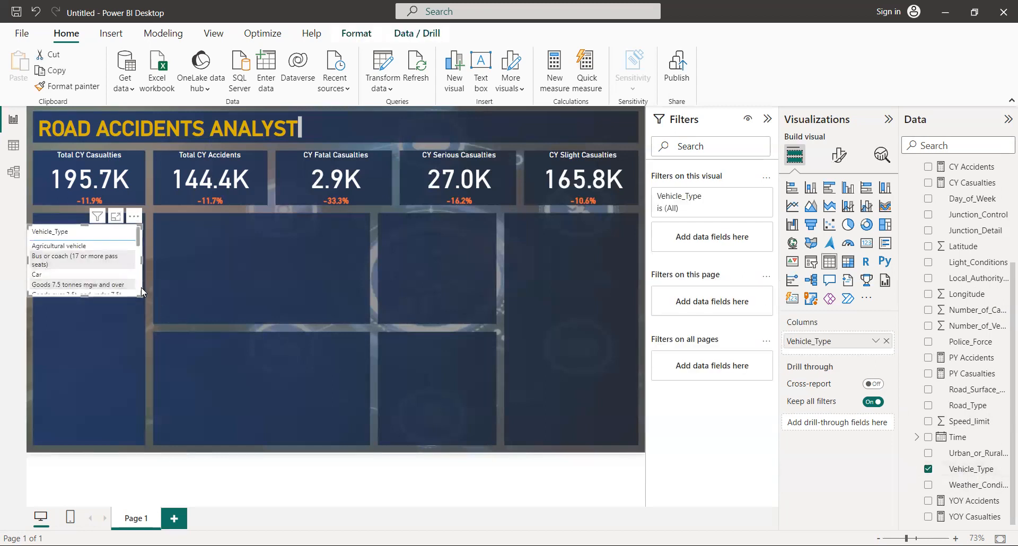
pyautogui.moveTo(141, 294); pyautogui.dragTo(156, 392)
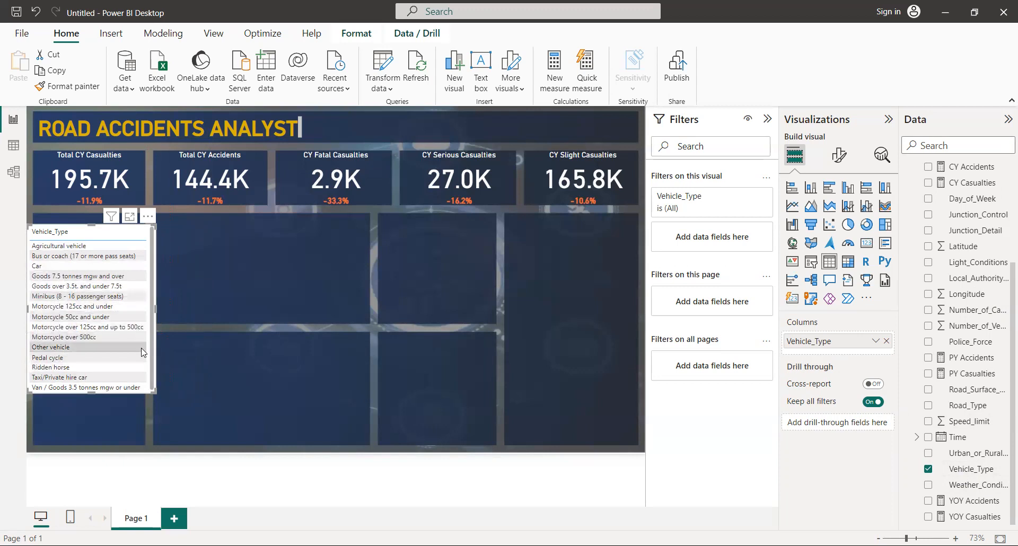
pyautogui.rightClick(986, 470)
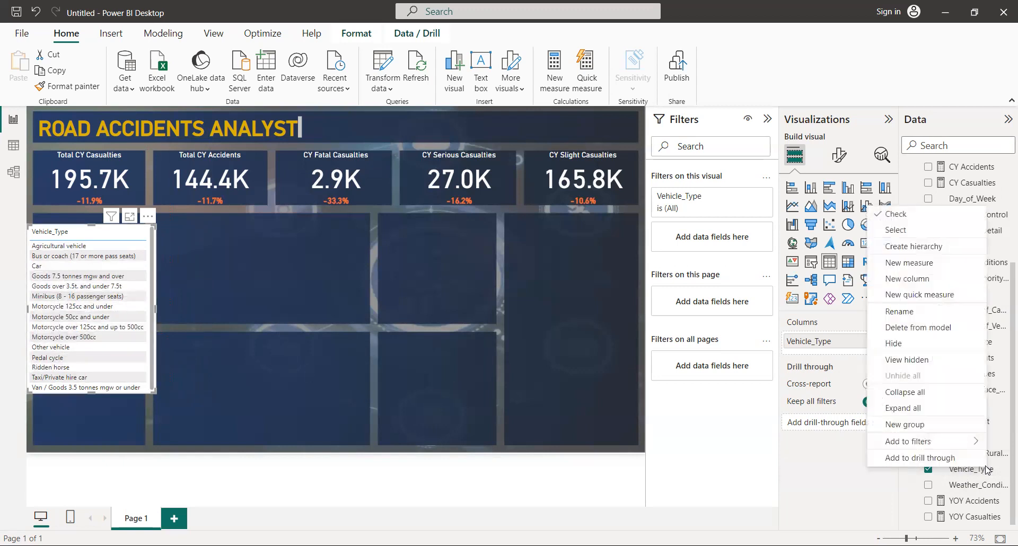
pyautogui.click(914, 426)
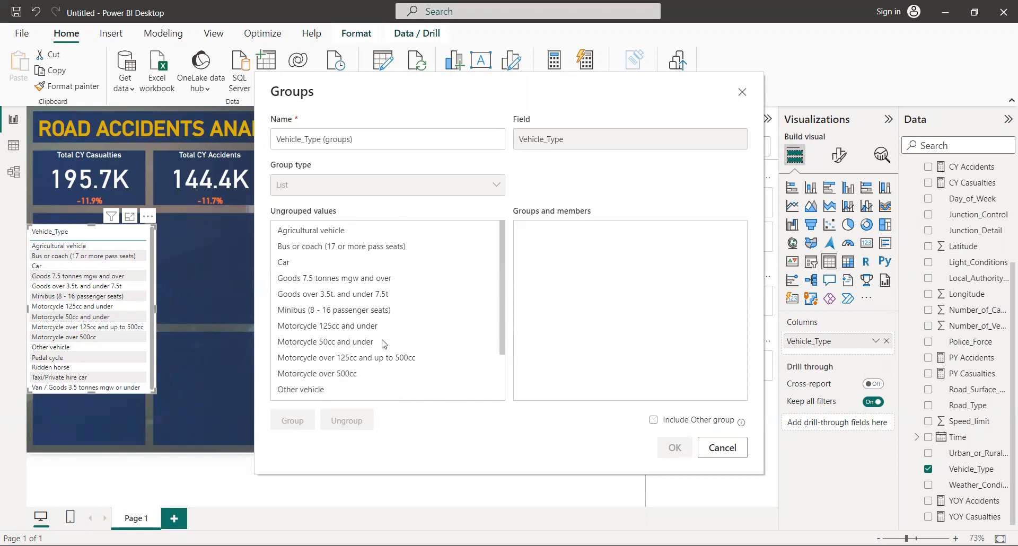
# - Group the four Motorcycle values together with Pedal cycle
pyautogui.click(306, 326)
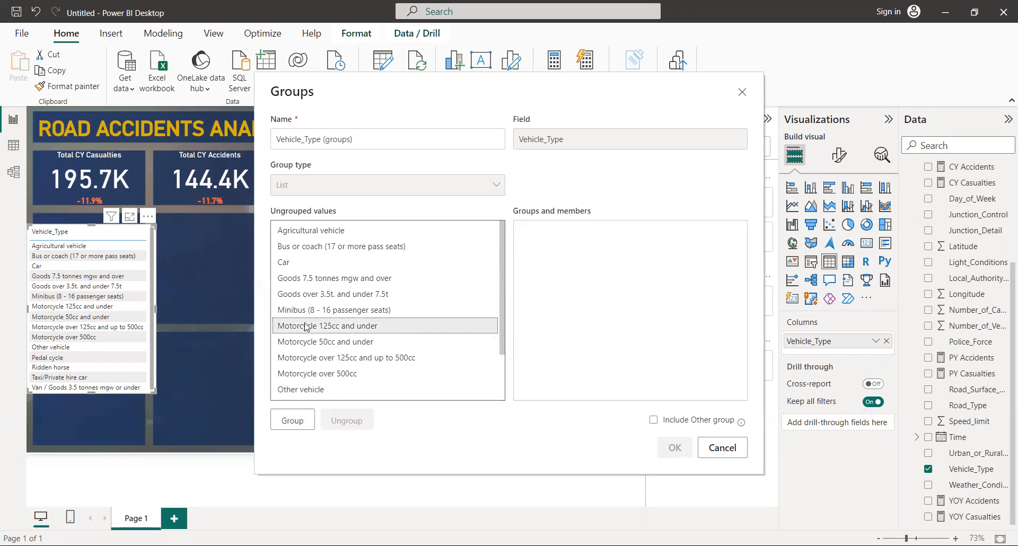
pyautogui.keyDown('ctrl'); pyautogui.click(311, 342); pyautogui.keyUp('ctrl')
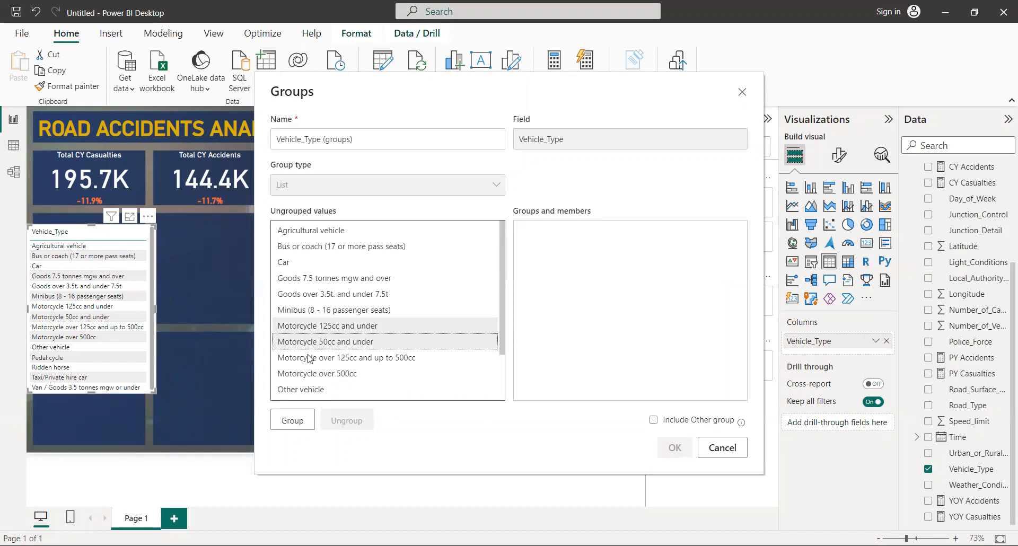
pyautogui.keyDown('ctrl'); pyautogui.click(309, 358); pyautogui.keyUp('ctrl')
pyautogui.keyDown('ctrl'); pyautogui.click(317, 374); pyautogui.keyUp('ctrl')
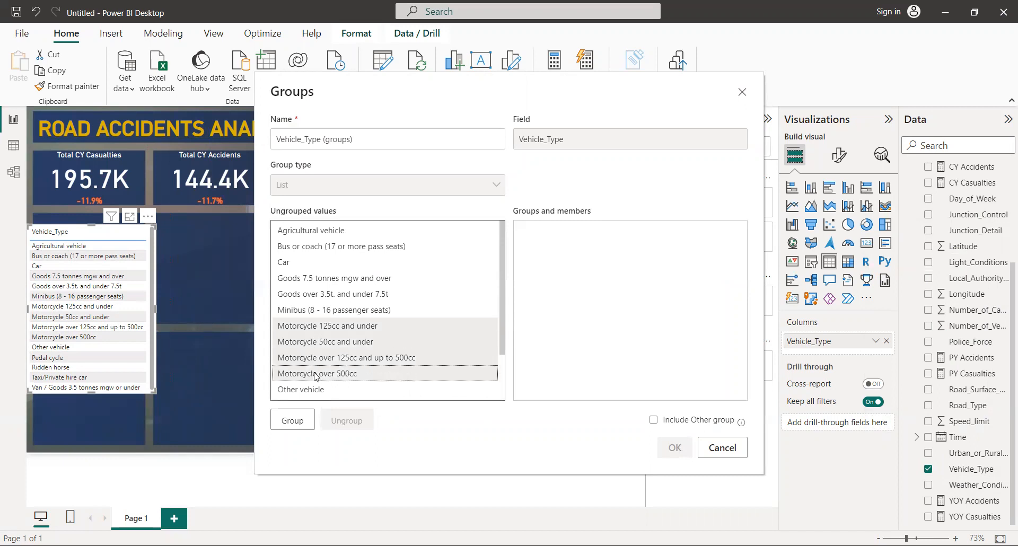
pyautogui.click(502, 379)
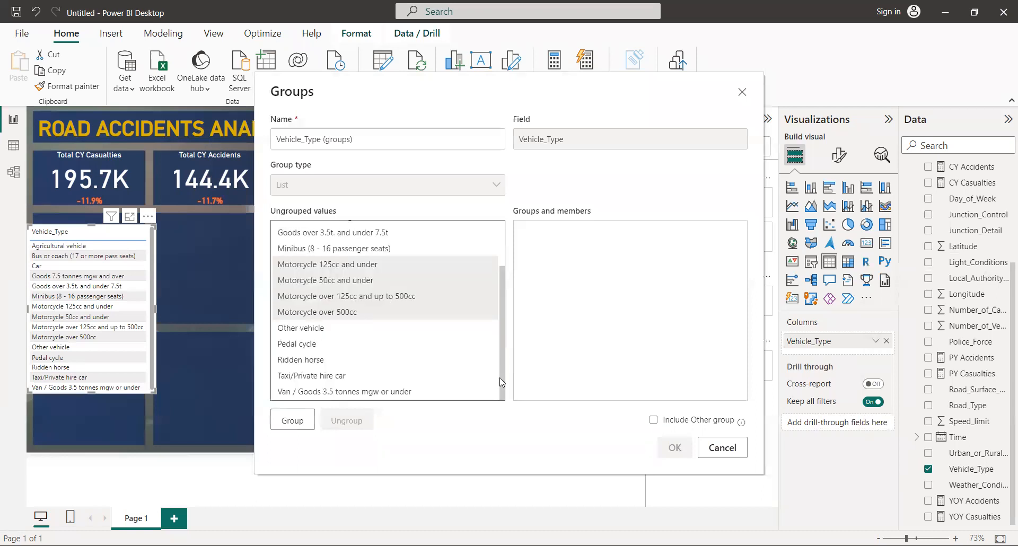
pyautogui.keyDown('ctrl'); pyautogui.click(321, 347); pyautogui.keyUp('ctrl')
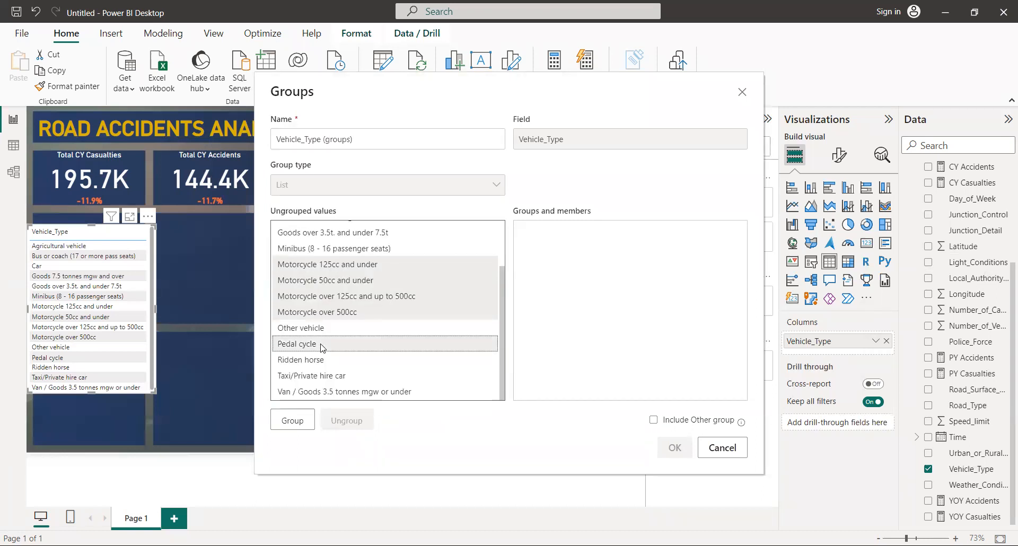
pyautogui.click(292, 420)
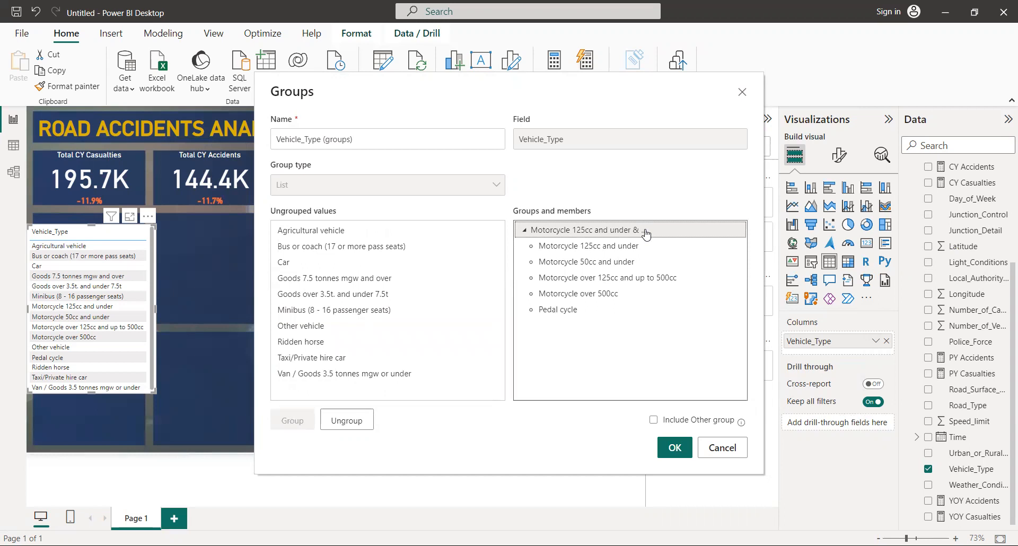
# - Rename the motorcycle and pedal cycle group as Bike
pyautogui.doubleClick(645, 230)
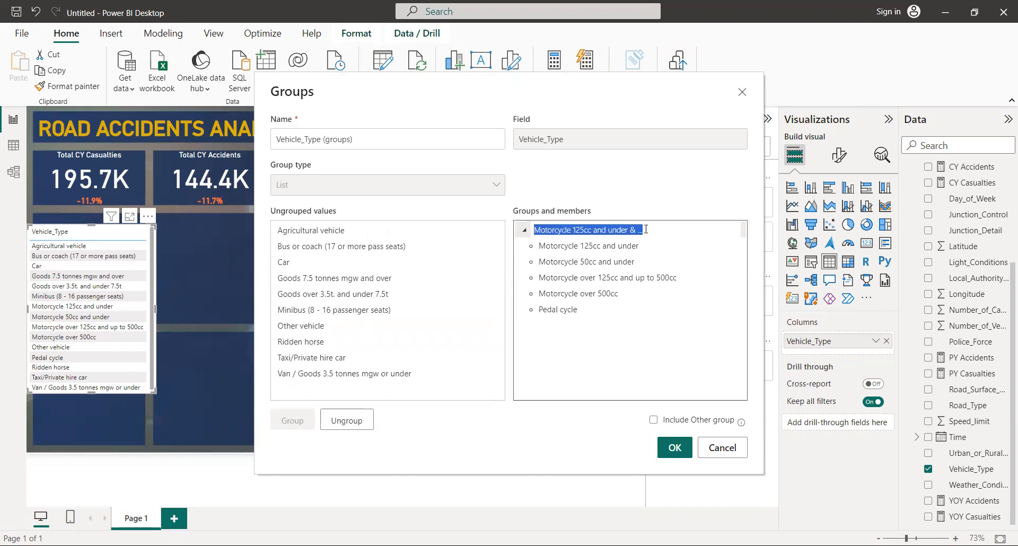
pyautogui.press('BackSpace')
pyautogui.write('Bik')
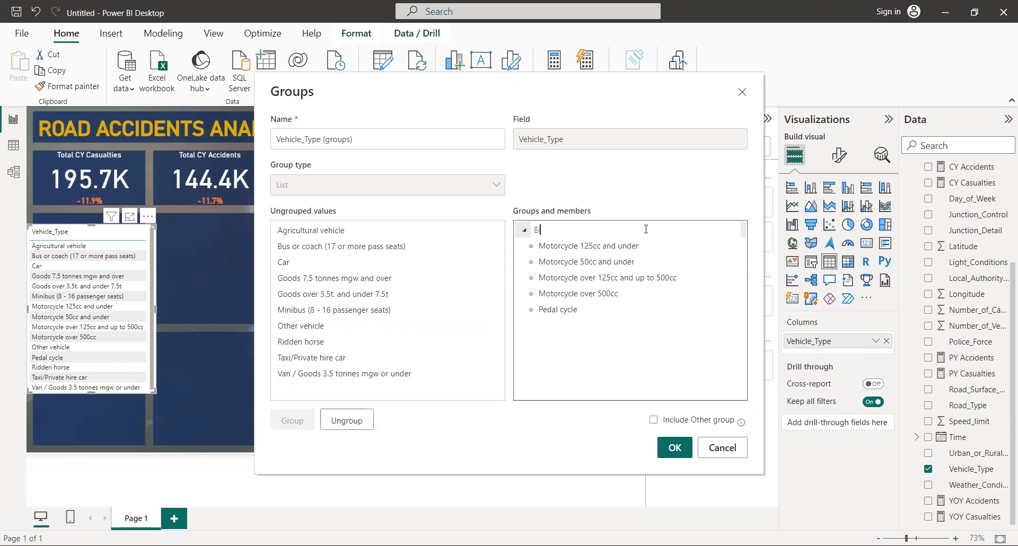
pyautogui.write('e')
pyautogui.click(432, 355)
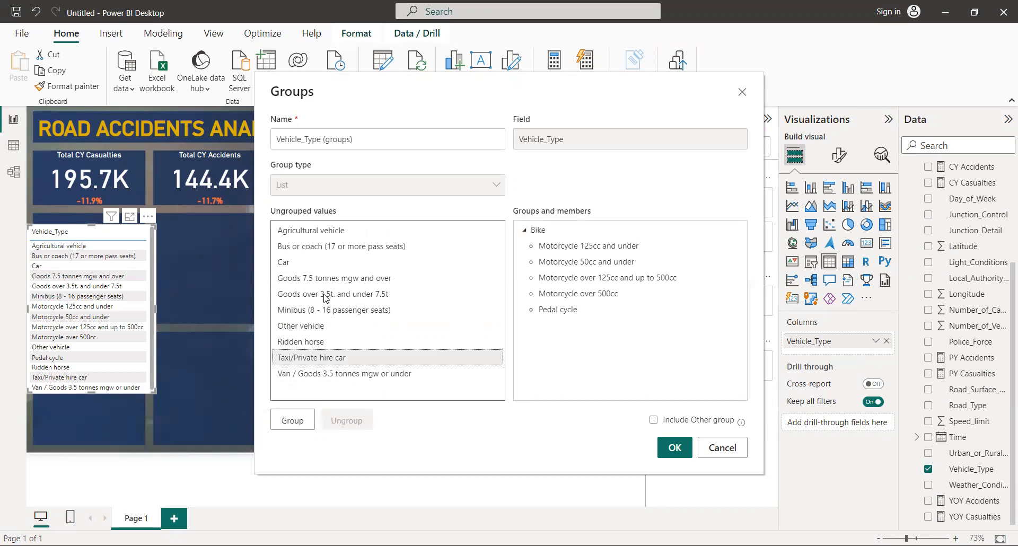
# - Group the ungrouped values Car and Taxi/Private hire car
pyautogui.click(472, 274)
pyautogui.click(314, 264)
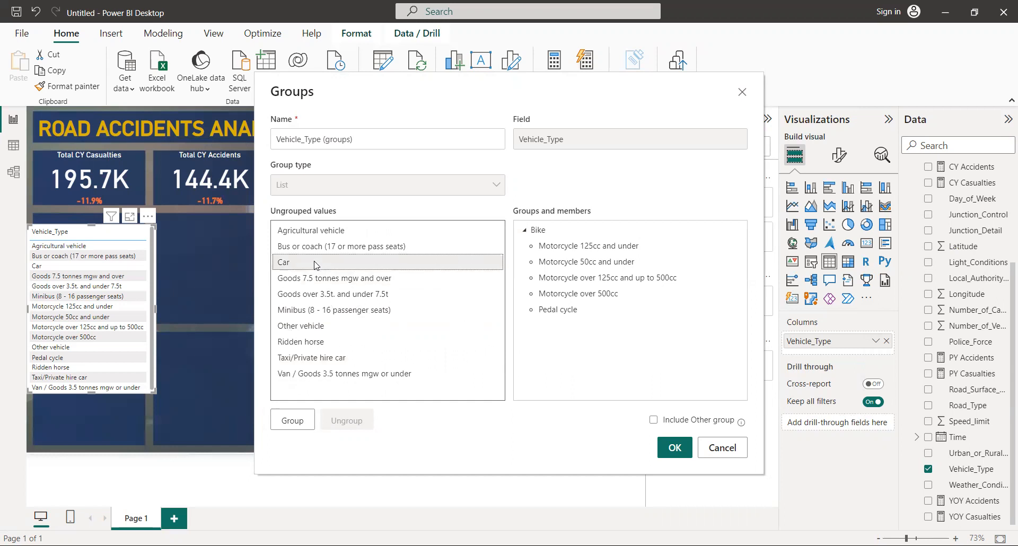
pyautogui.keyDown('ctrl'); pyautogui.click(325, 359); pyautogui.keyUp('ctrl')
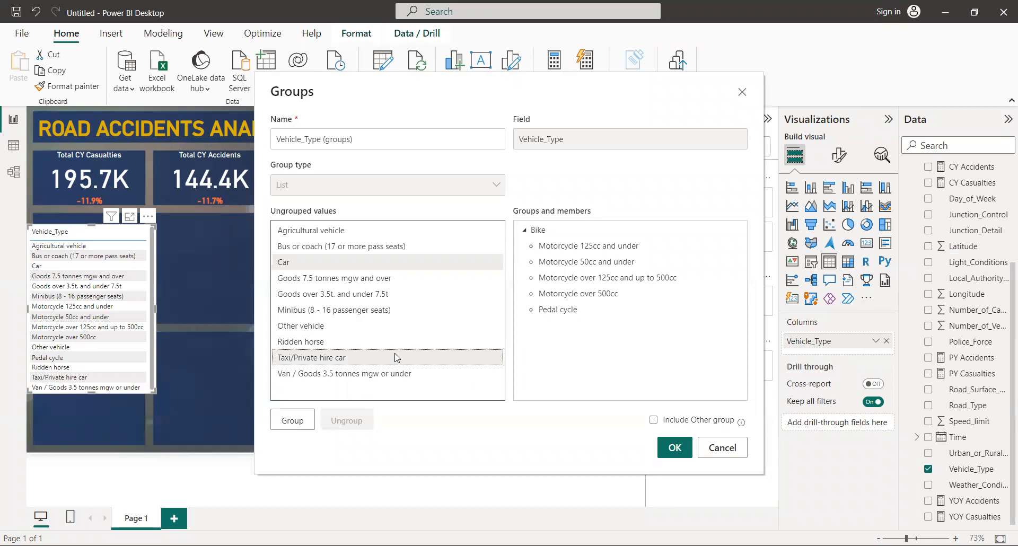
pyautogui.click(300, 423)
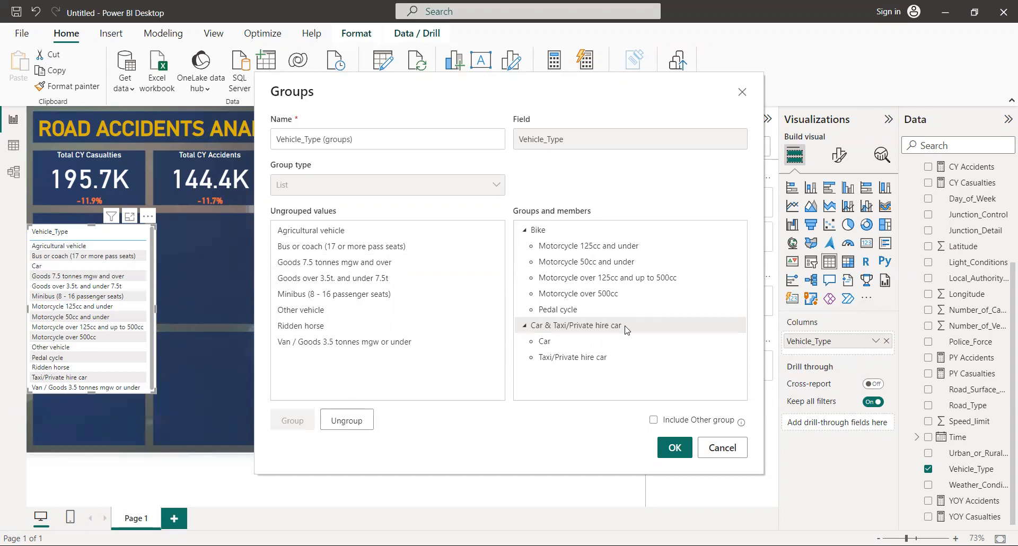
# - Rename the group containing Car and Taxi/Private hire car as Car
pyautogui.doubleClick(626, 327)
pyautogui.click(625, 326)
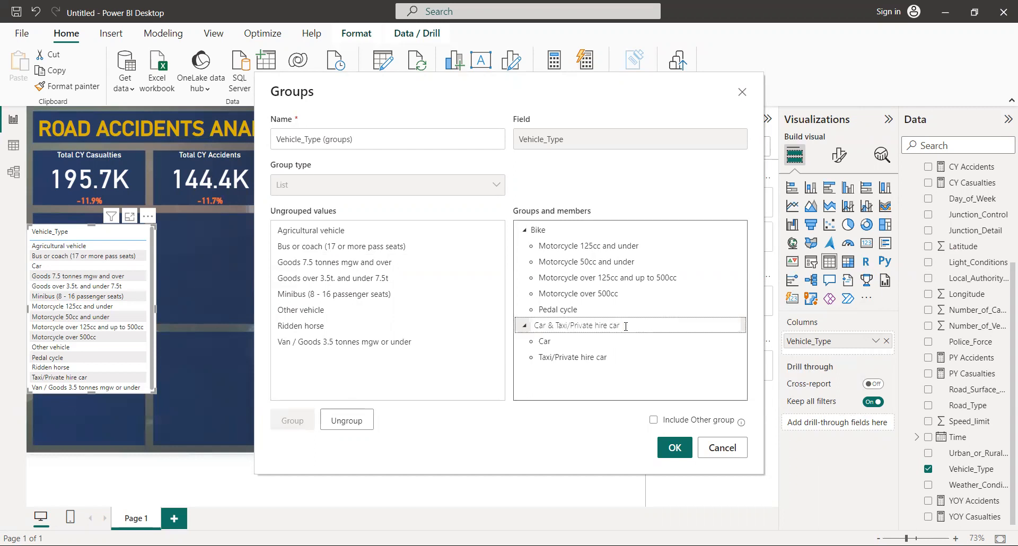
pyautogui.press('BackSpace')
pyautogui.press('BackSpace')
pyautogui.press('BackSpace')
pyautogui.press('BackSpace')
pyautogui.press('BackSpace')
pyautogui.press('BackSpace')
pyautogui.press('BackSpace')
pyautogui.press('BackSpace')
pyautogui.press('BackSpace')
pyautogui.press('BackSpace')
pyautogui.press('BackSpace')
pyautogui.press('BackSpace')
pyautogui.press('BackSpace')
pyautogui.press('BackSpace')
pyautogui.press('BackSpace')
pyautogui.press('BackSpace')
pyautogui.press('BackSpace')
pyautogui.press('BackSpace')
pyautogui.press('BackSpace')
pyautogui.press('BackSpace')
pyautogui.press('BackSpace')
pyautogui.press('BackSpace')
pyautogui.press('BackSpace')
pyautogui.click(461, 362)
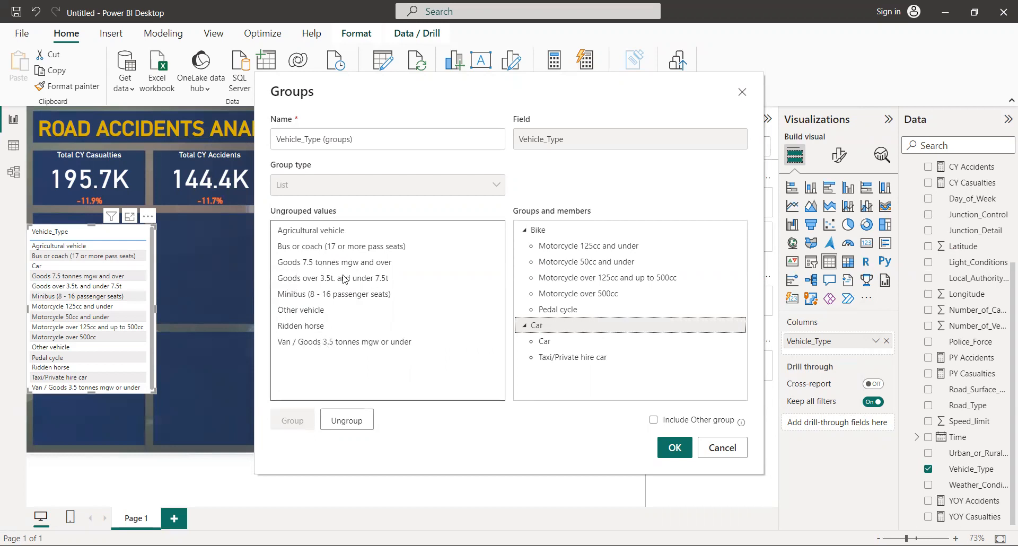
# - Group Goods 7.5 tonnes mgw and over, Goods over 3.5t. and under 7.5t, and Van / Goods 3.5 tonnes mgw or under
pyautogui.click(306, 264)
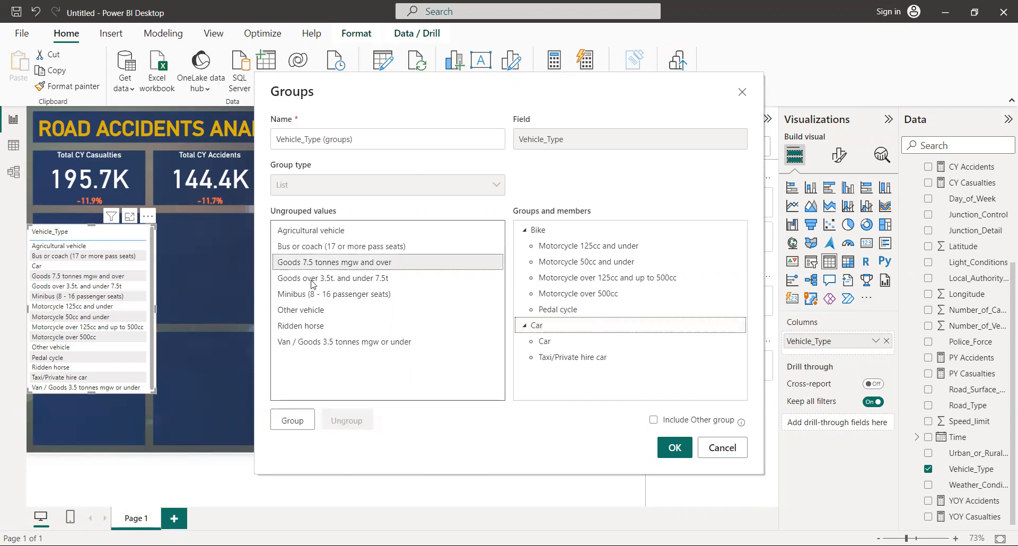
pyautogui.keyDown('ctrl'); pyautogui.click(313, 281); pyautogui.keyUp('ctrl')
pyautogui.keyDown('ctrl'); pyautogui.click(324, 344); pyautogui.keyUp('ctrl')
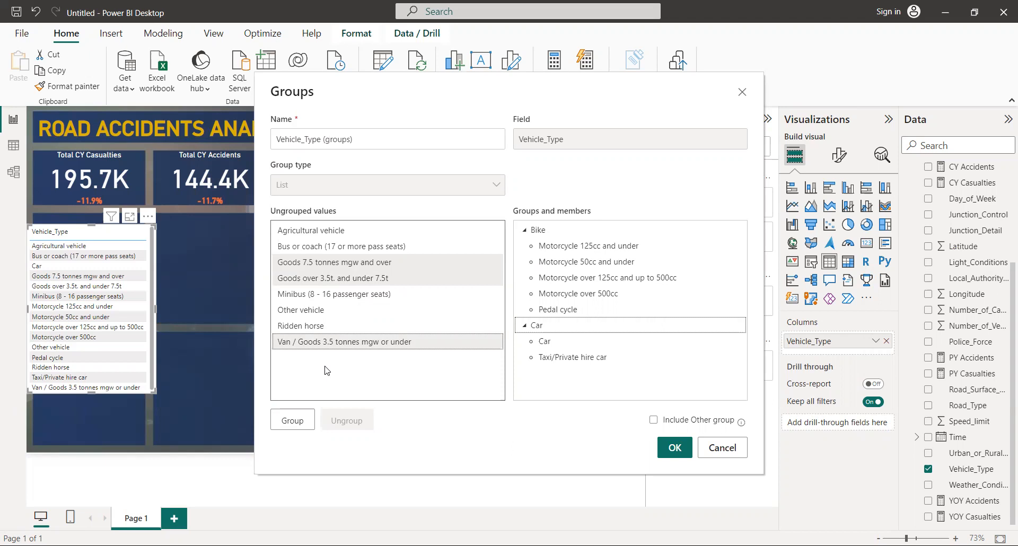
pyautogui.click(290, 419)
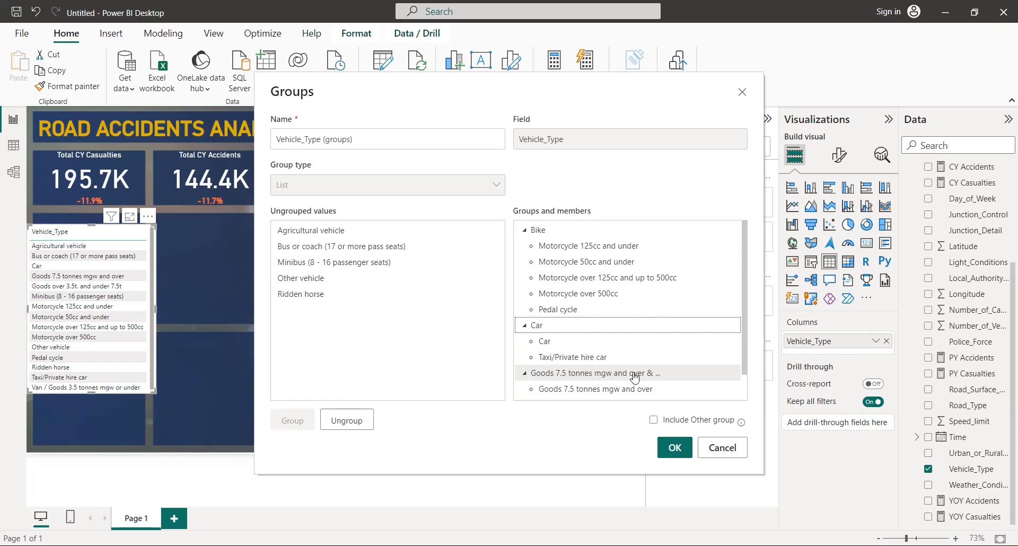
# - Rename the group of goods vehicles as Van
pyautogui.click(607, 375)
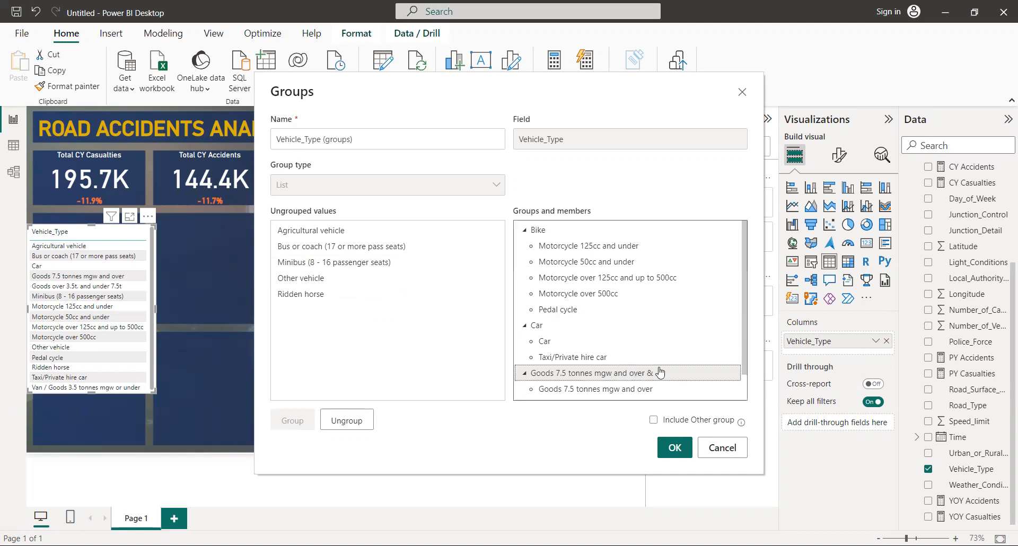
pyautogui.doubleClick(659, 373)
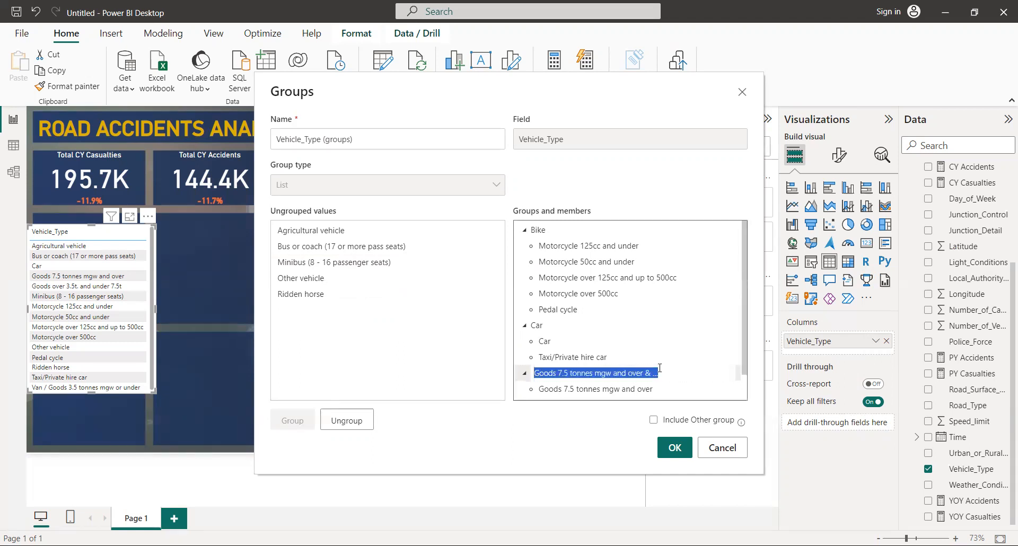
pyautogui.press('BackSpace')
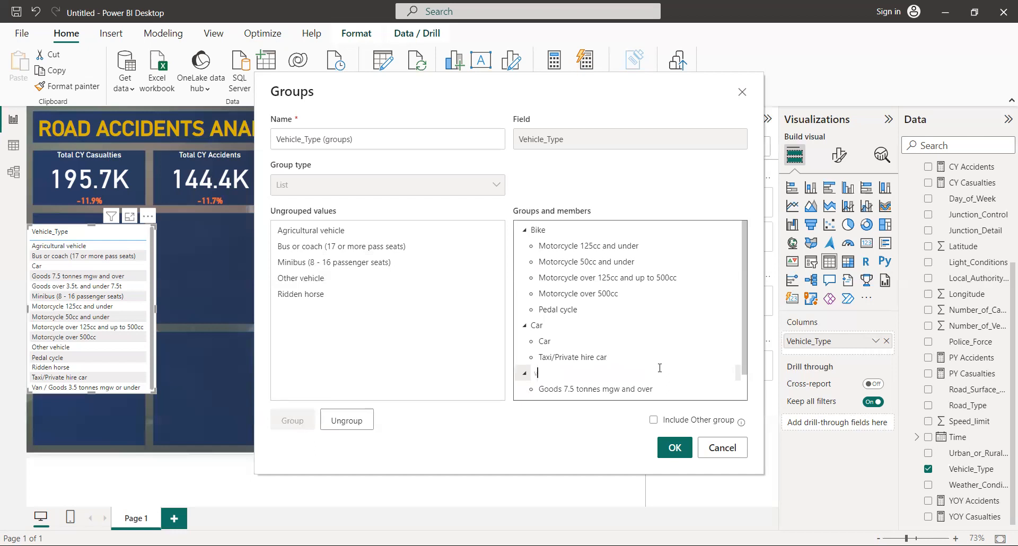
pyautogui.write('Van')
pyautogui.press('Return')
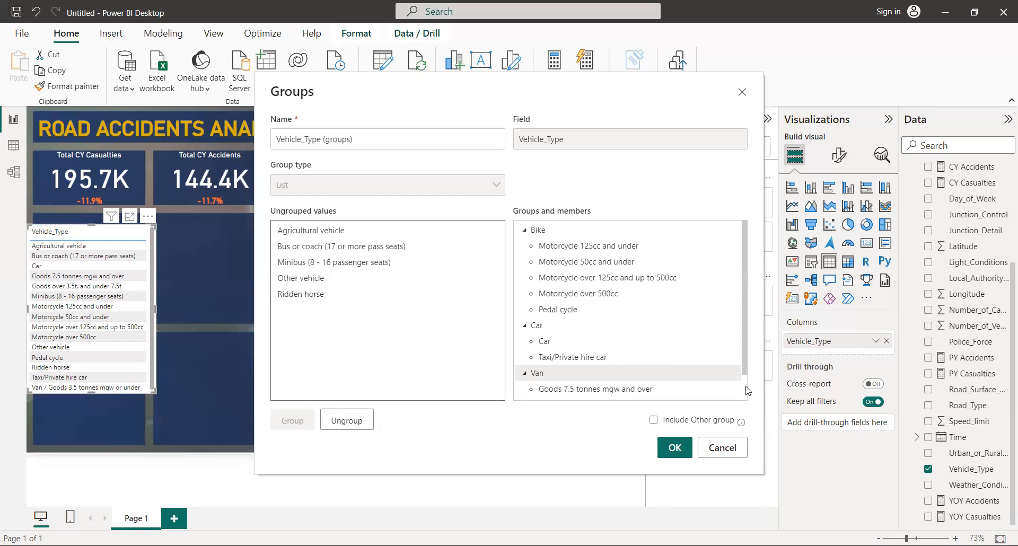
# - Group Bus or coach (17 or more pass seats) with Minibus (8 - 16 passenger seats)
pyautogui.scroll(-1, 746, 389)
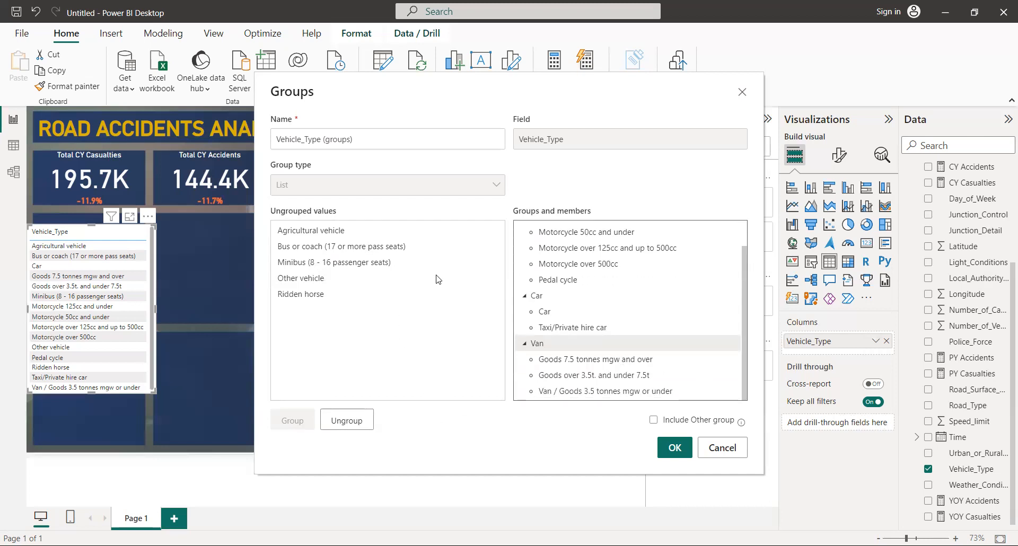
pyautogui.click(308, 247)
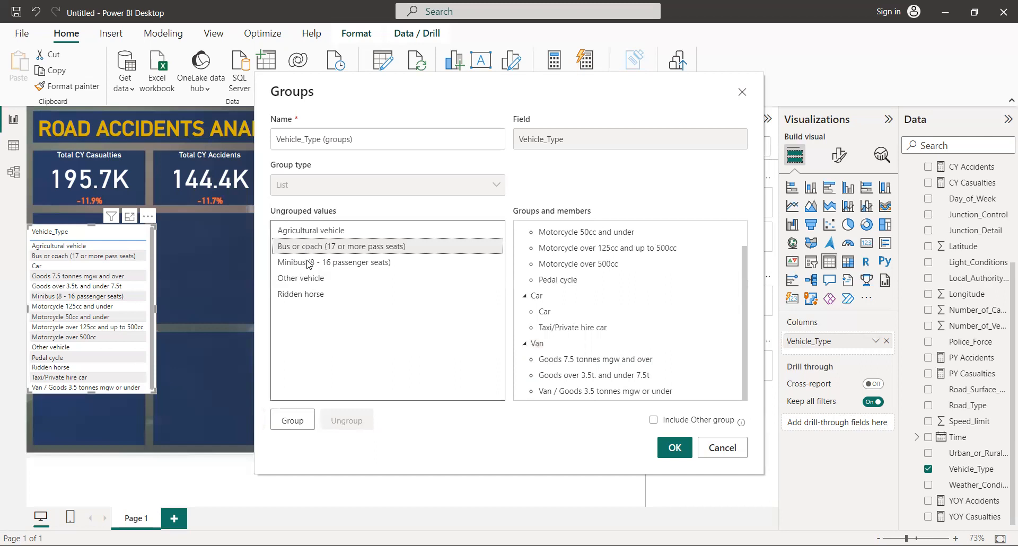
pyautogui.keyDown('ctrl'); pyautogui.click(308, 263); pyautogui.keyUp('ctrl')
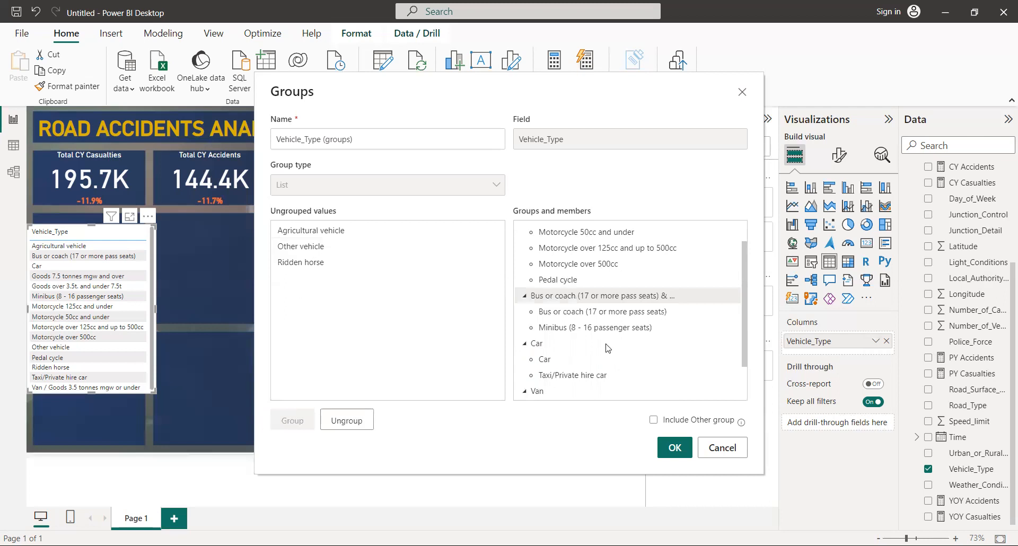
# - Rename the bus, coach and minibus group as Bus
pyautogui.click(679, 297)
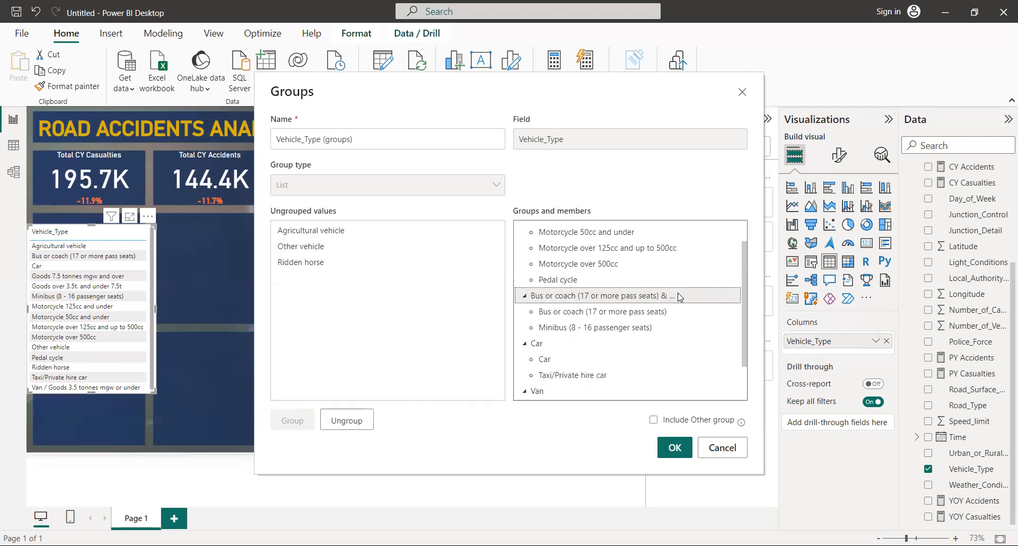
pyautogui.doubleClick(679, 296)
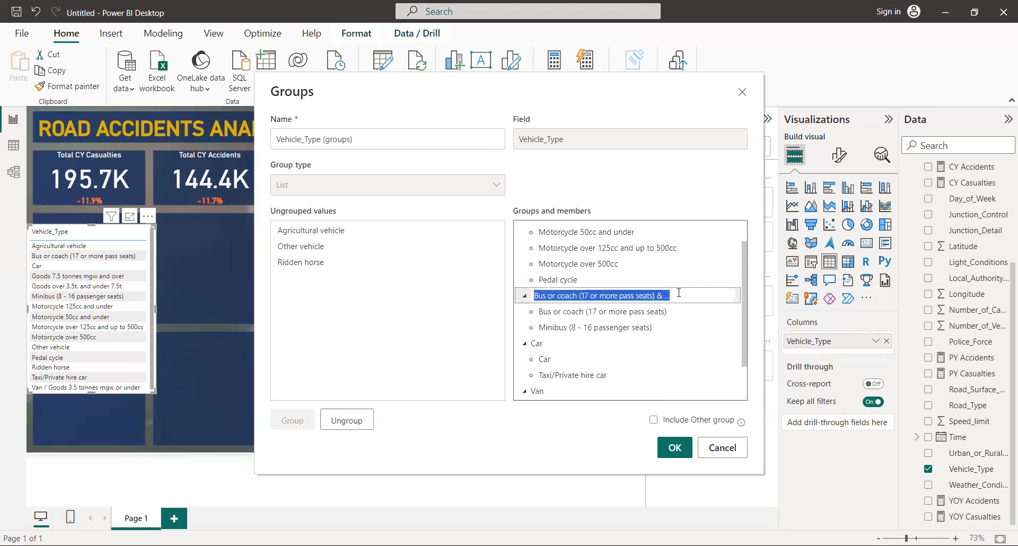
pyautogui.click(679, 293)
pyautogui.press('BackSpace')
pyautogui.press('BackSpace')
pyautogui.press('BackSpace')
pyautogui.press('BackSpace')
pyautogui.press('BackSpace')
pyautogui.press('BackSpace')
pyautogui.press('BackSpace')
pyautogui.press('BackSpace')
pyautogui.press('BackSpace')
pyautogui.press('BackSpace')
pyautogui.press('BackSpace')
pyautogui.press('BackSpace')
pyautogui.press('BackSpace')
pyautogui.press('BackSpace')
pyautogui.press('BackSpace')
pyautogui.press('BackSpace')
pyautogui.press('BackSpace')
pyautogui.press('BackSpace')
pyautogui.press('BackSpace')
pyautogui.press('BackSpace')
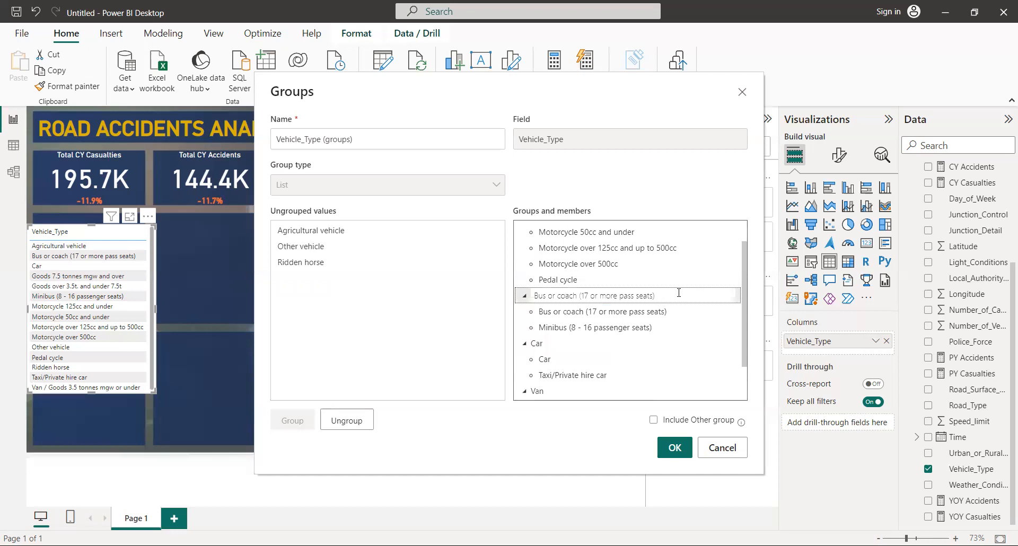
pyautogui.press('BackSpace')
pyautogui.press('BackSpace')
pyautogui.press('BackSpace')
pyautogui.press('BackSpace')
pyautogui.press('BackSpace')
pyautogui.press('BackSpace')
pyautogui.press('BackSpace')
pyautogui.press('BackSpace')
pyautogui.press('BackSpace')
pyautogui.press('BackSpace')
pyautogui.press('BackSpace')
pyautogui.press('BackSpace')
pyautogui.press('BackSpace')
pyautogui.press('BackSpace')
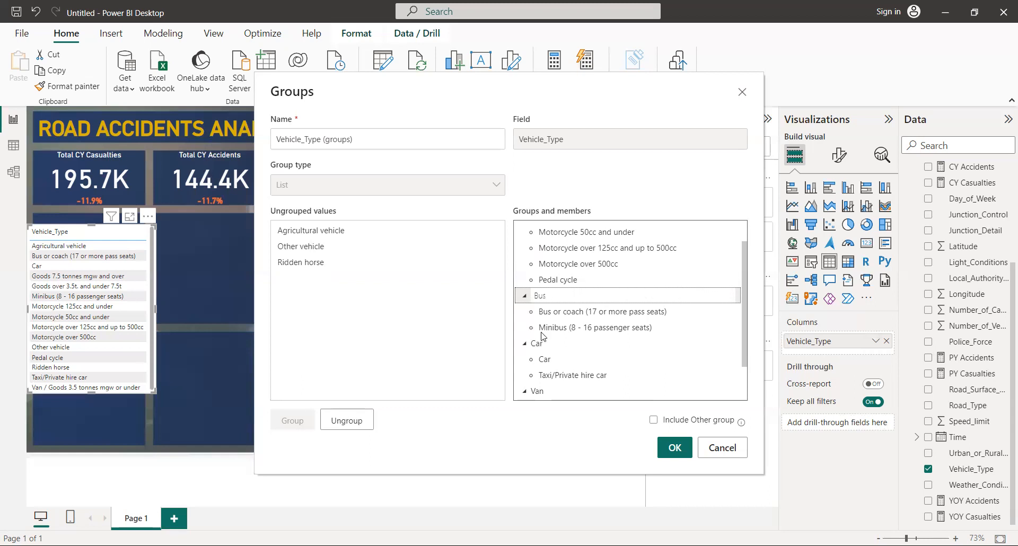
pyautogui.click(492, 365)
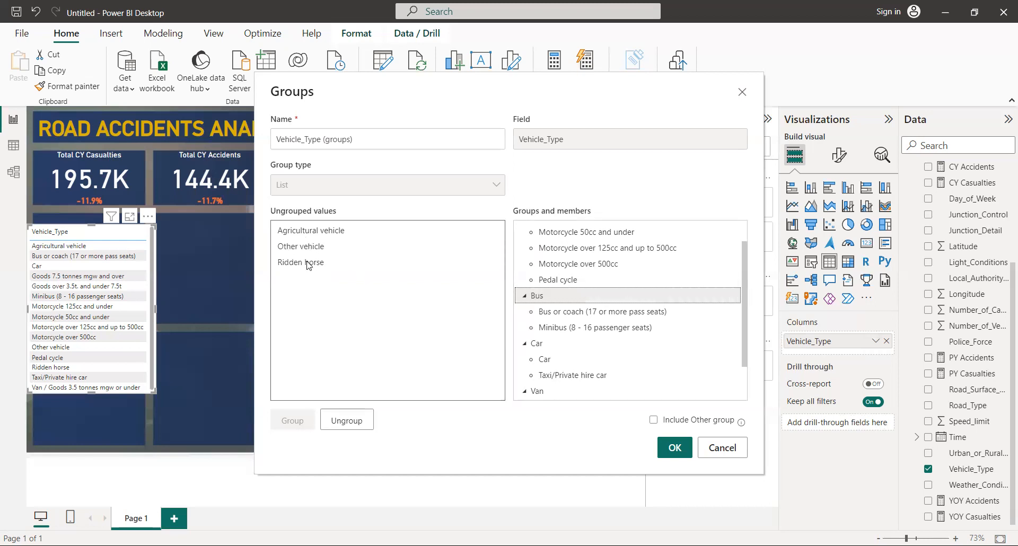
# - Place Agricultural vehicle in its own group and rename that group as Agricultural
pyautogui.click(313, 230)
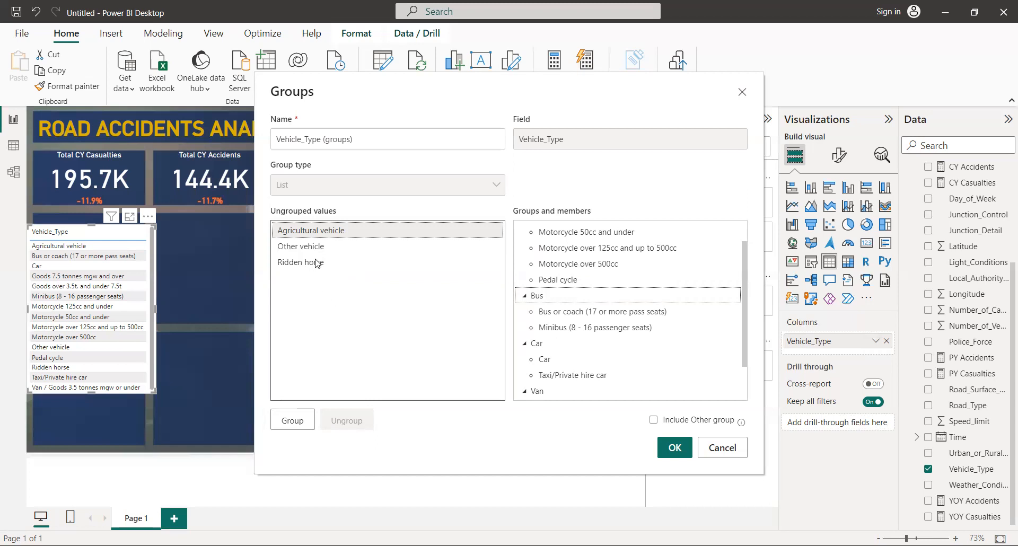
pyautogui.click(303, 427)
pyautogui.click(598, 230)
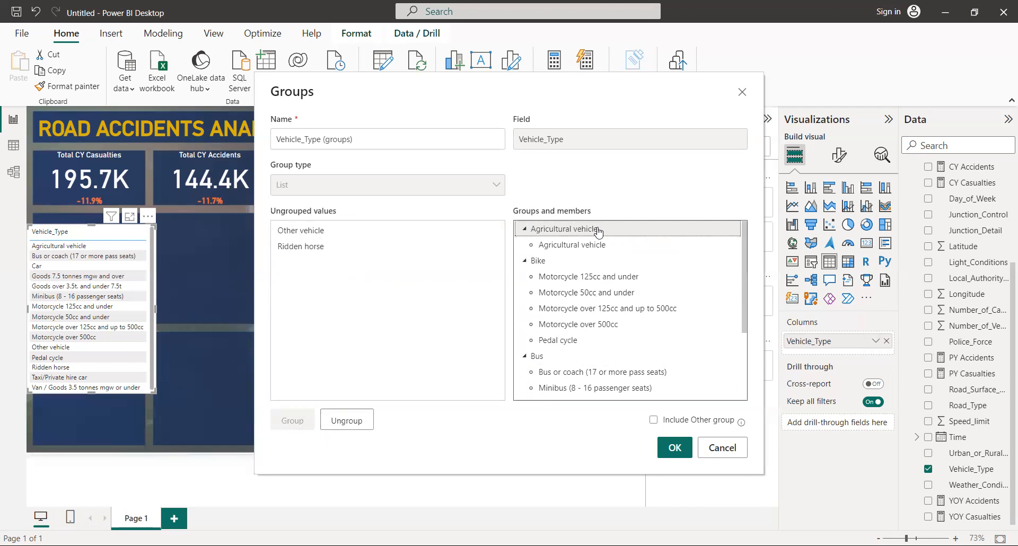
pyautogui.doubleClick(604, 230)
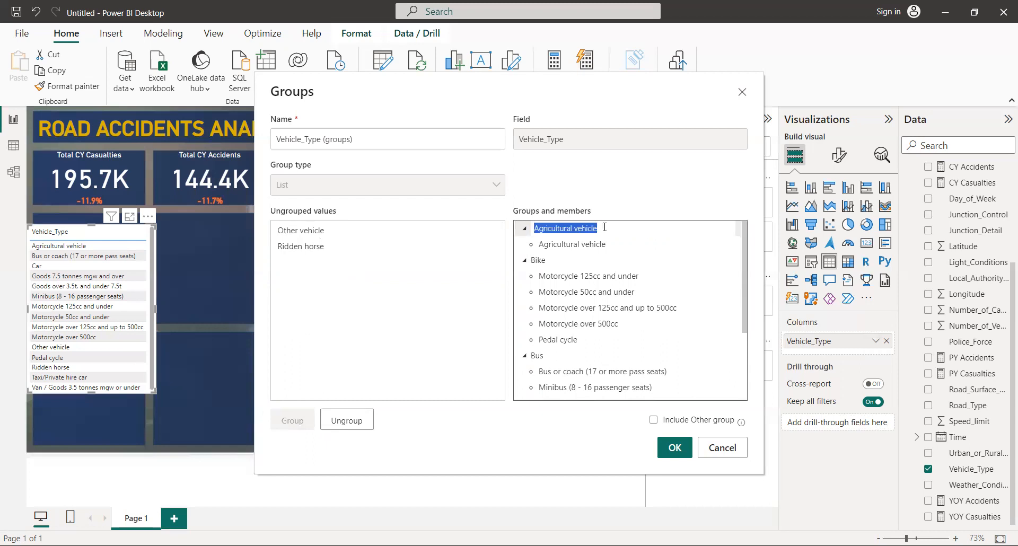
pyautogui.click(604, 228)
pyautogui.press('BackSpace')
pyautogui.press('BackSpace')
pyautogui.press('BackSpace')
pyautogui.press('BackSpace')
pyautogui.press('BackSpace')
pyautogui.press('BackSpace')
pyautogui.press('BackSpace')
pyautogui.press('BackSpace')
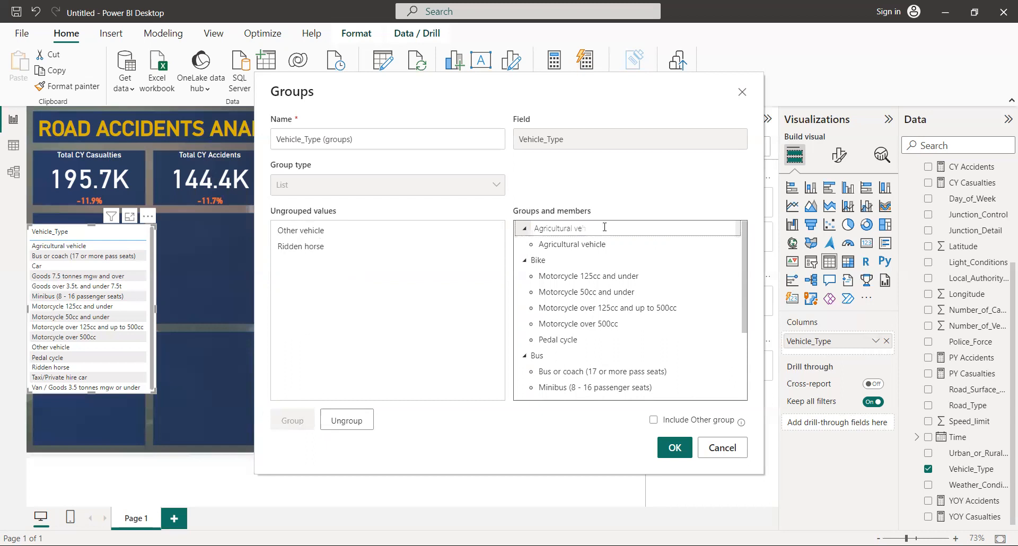
pyautogui.click(449, 302)
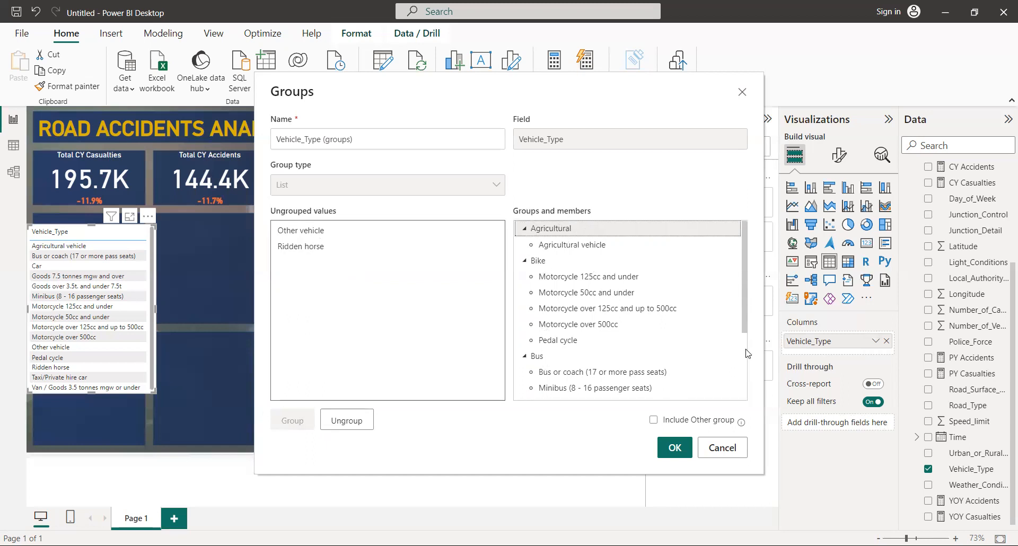
# - Place the ungrouped value Other vehicle in a group of its own
pyautogui.scroll(-2, 746, 354)
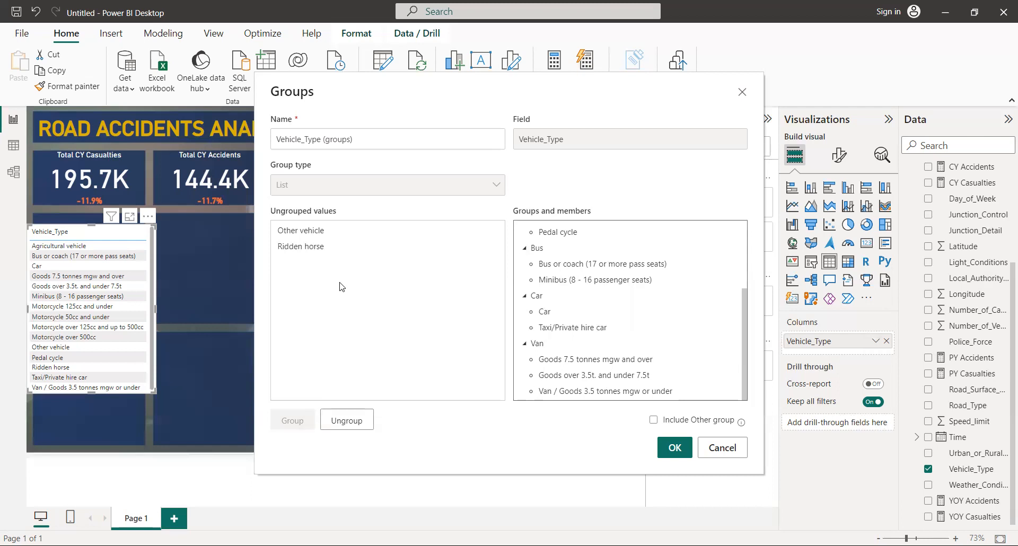
pyautogui.click(308, 232)
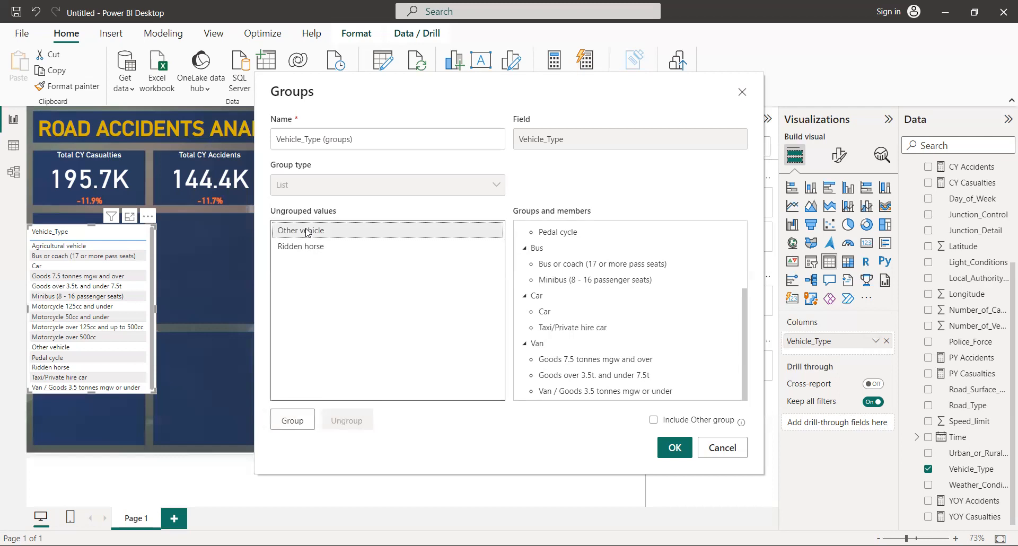
pyautogui.click(295, 421)
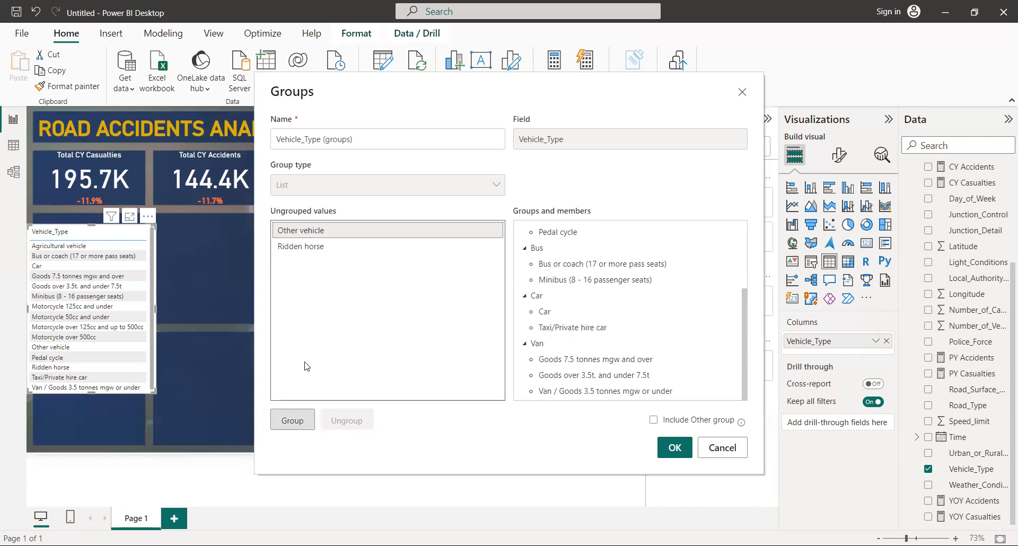
pyautogui.click(326, 252)
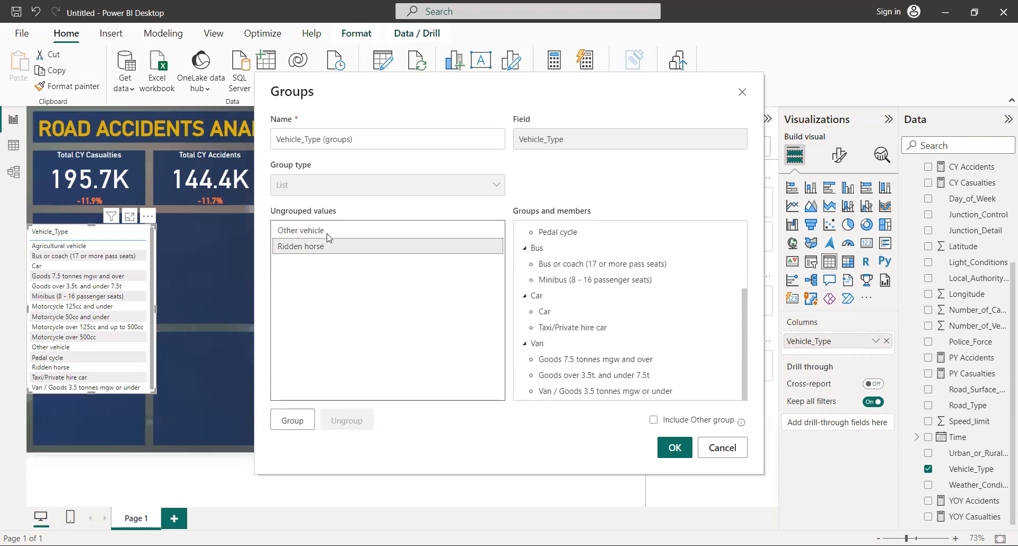
pyautogui.click(328, 236)
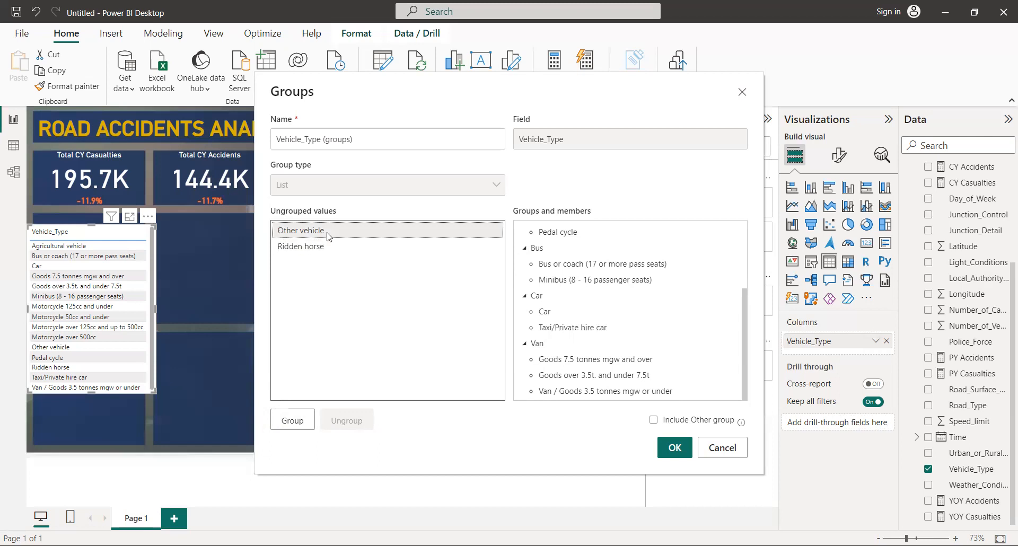
pyautogui.click(293, 421)
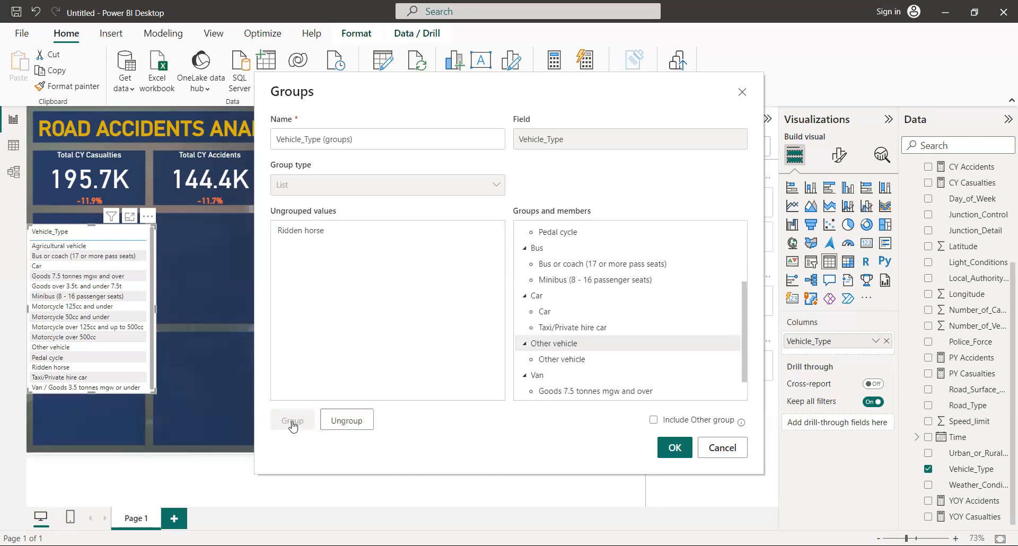
# - Rename the Other vehicle group as Other
pyautogui.click(583, 343)
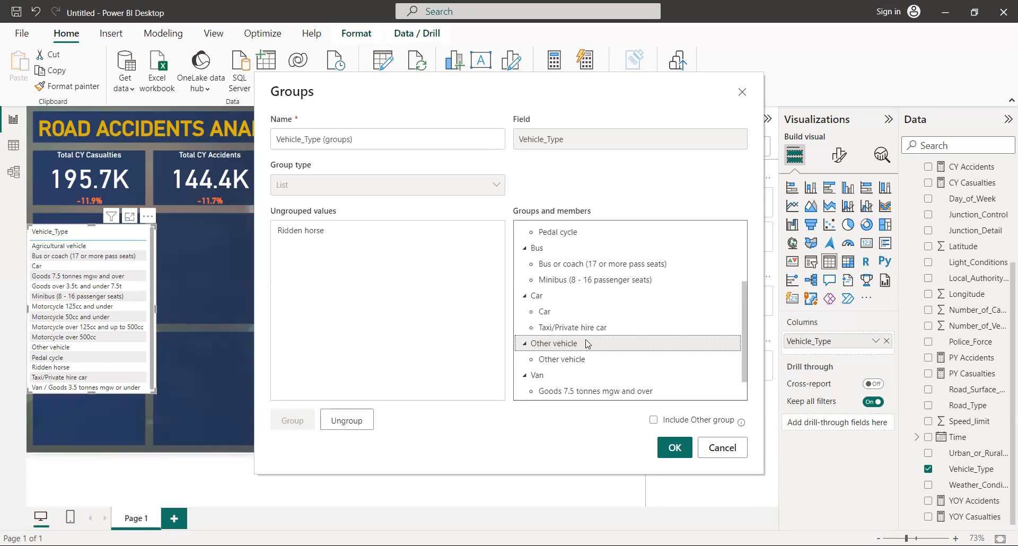
pyautogui.click(586, 343)
pyautogui.press('BackSpace')
pyautogui.press('BackSpace')
pyautogui.press('BackSpace')
pyautogui.press('BackSpace')
pyautogui.press('BackSpace')
pyautogui.press('BackSpace')
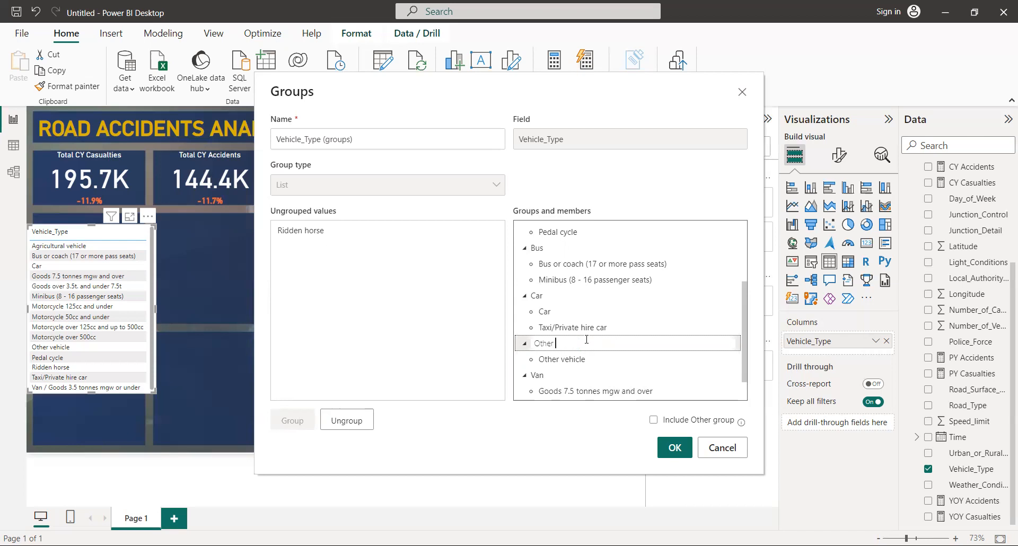
pyautogui.click(464, 348)
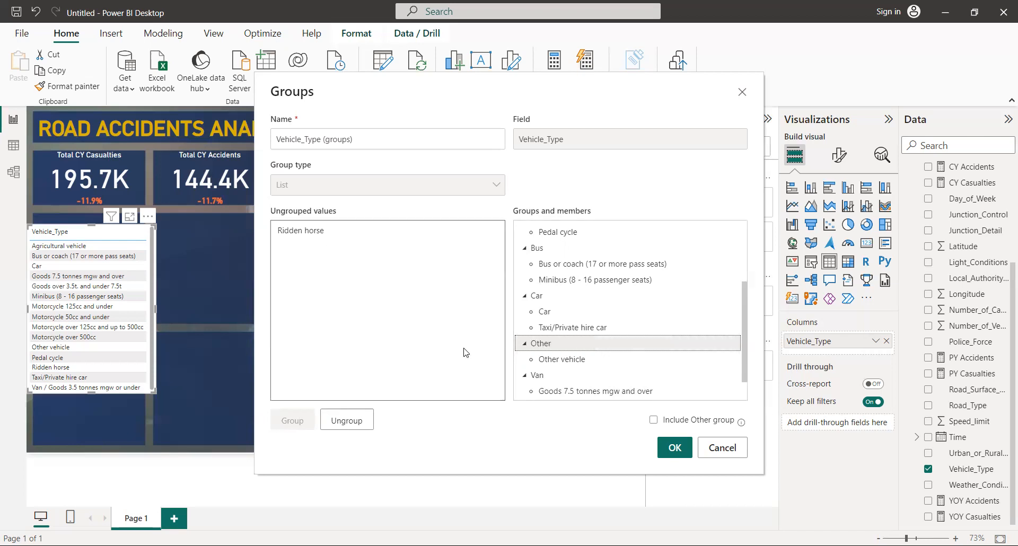
# - Place Ridden horse in its own group named Ridden and apply the Vehicle_Type grouping
pyautogui.click(320, 235)
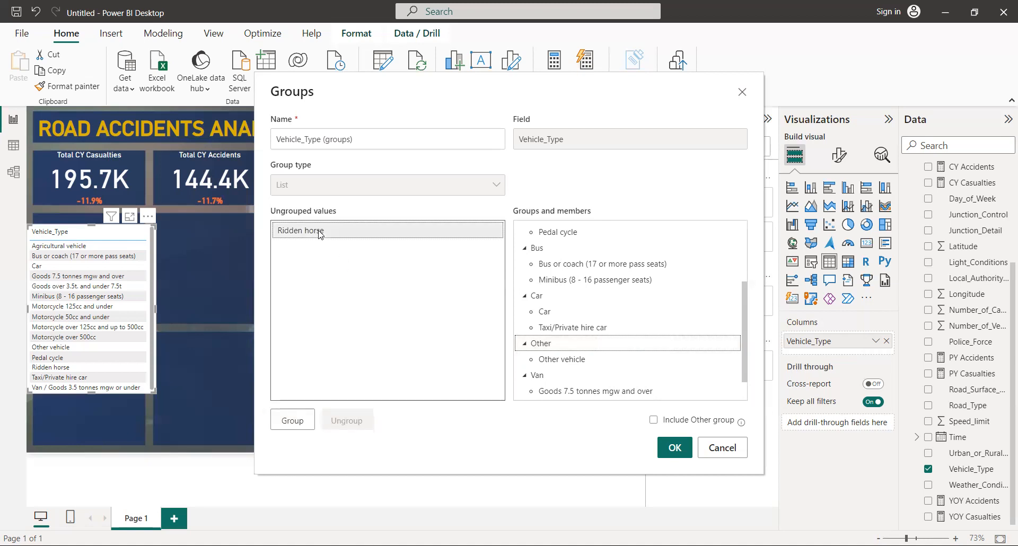
pyautogui.click(279, 422)
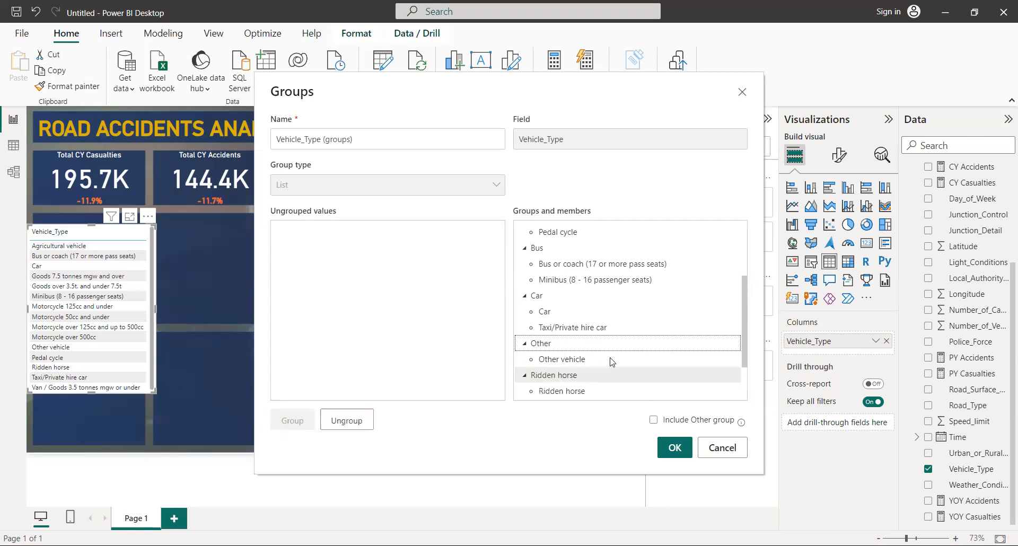
pyautogui.click(583, 377)
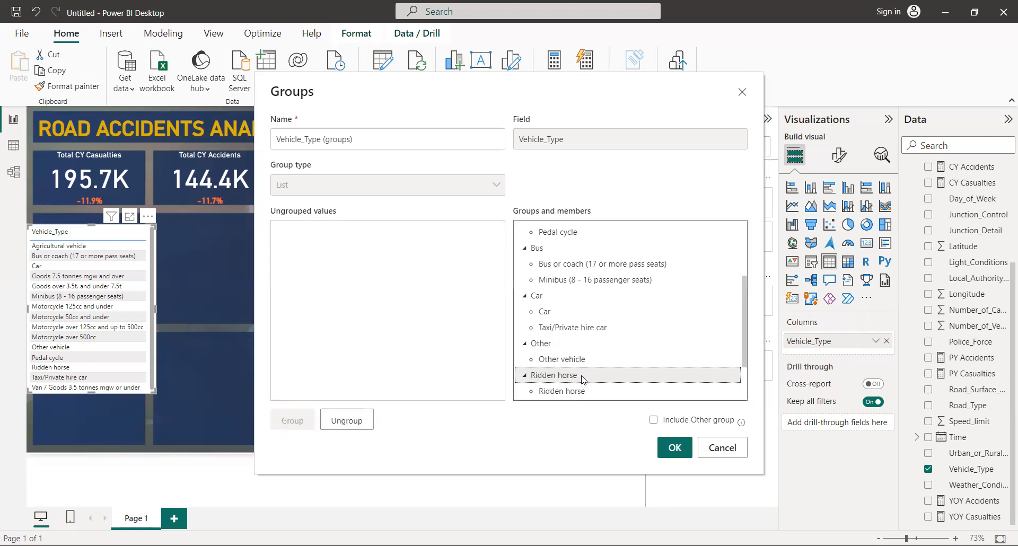
pyautogui.click(582, 376)
pyautogui.click(582, 375)
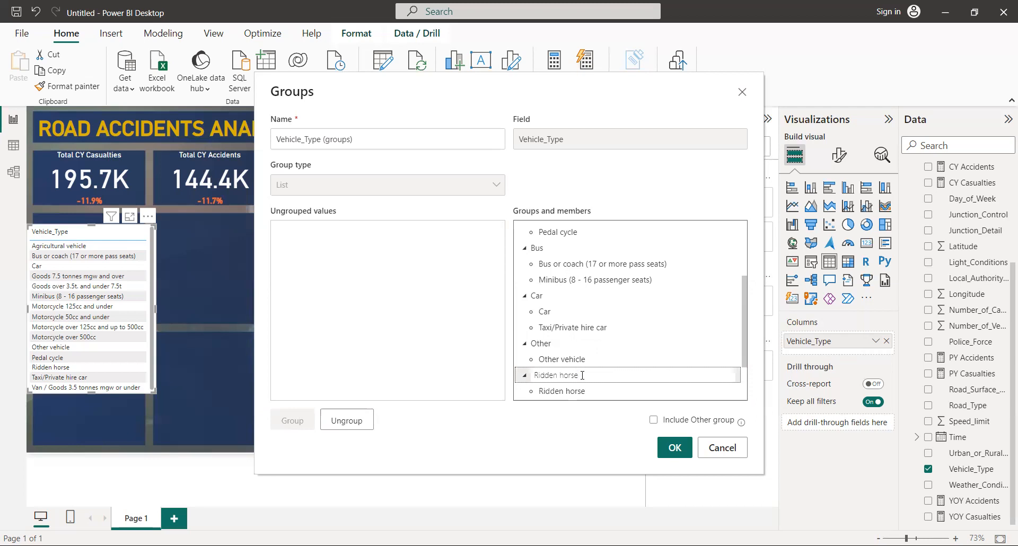
pyautogui.press('BackSpace')
pyautogui.press('BackSpace')
pyautogui.press('BackSpace')
pyautogui.click(435, 384)
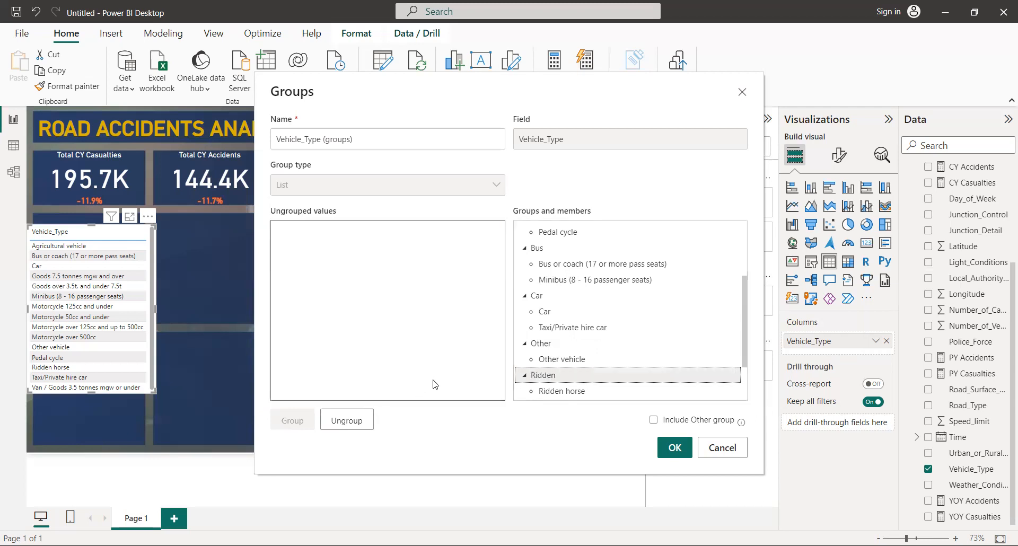
pyautogui.click(674, 448)
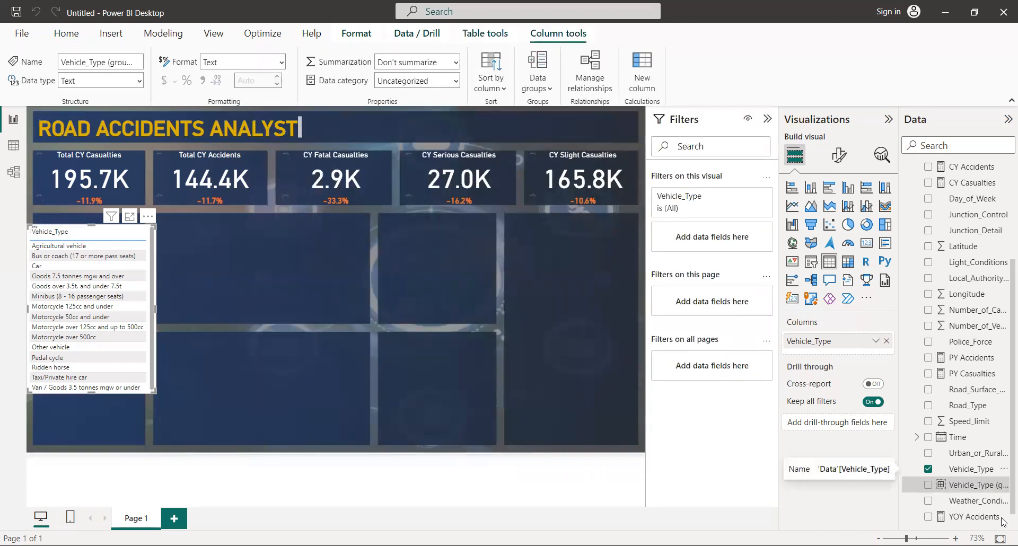
# - Add Vehicle_Type (groups) as the first column of the Vehicle_Type table and enlarge the table to fit both columns
pyautogui.scroll(-1, 1001, 525)
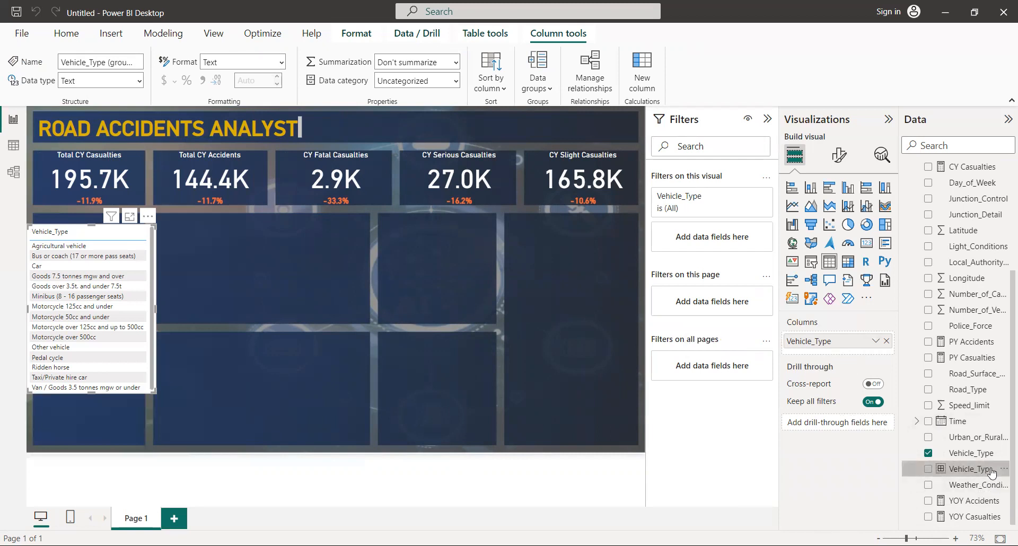
pyautogui.moveTo(993, 472); pyautogui.dragTo(875, 344)
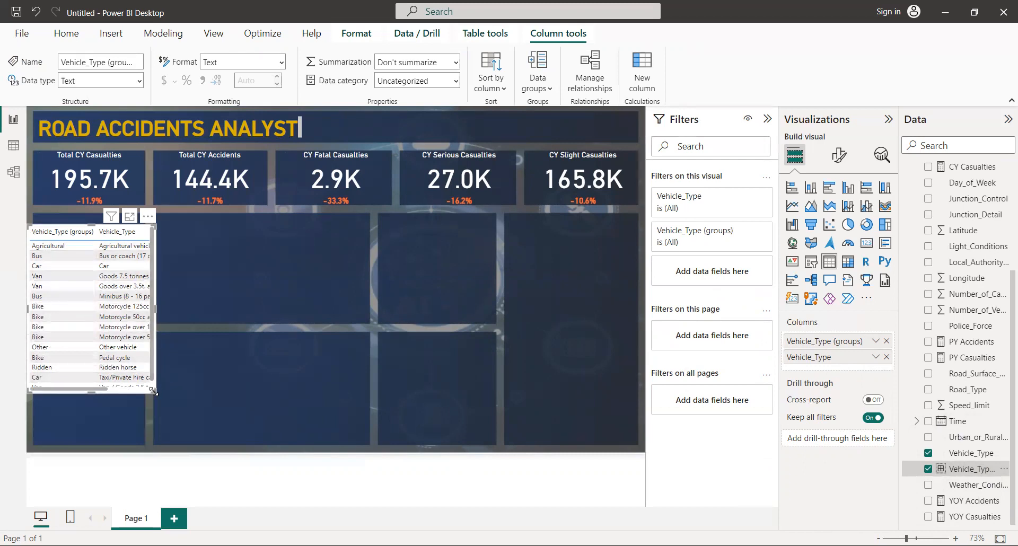
pyautogui.moveTo(157, 391); pyautogui.dragTo(307, 430)
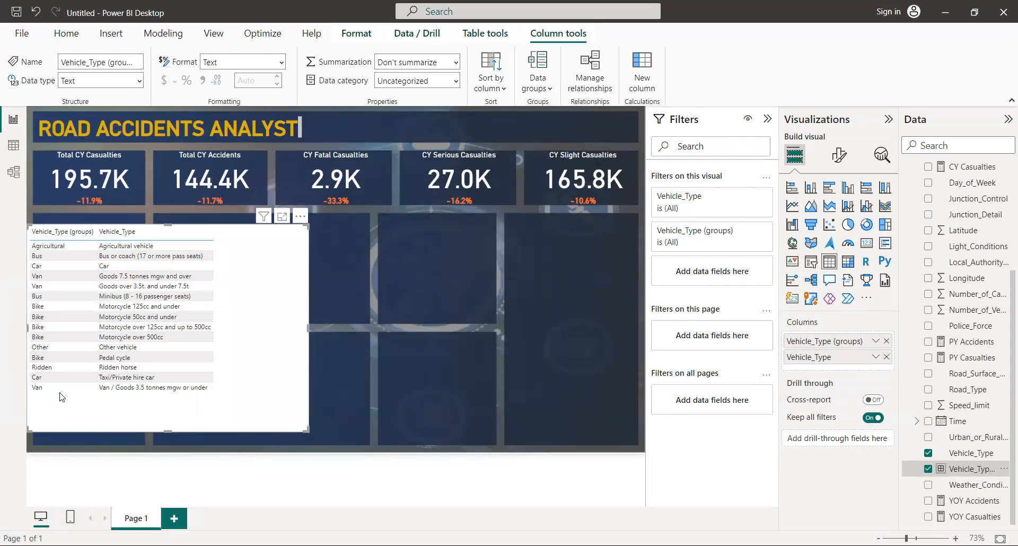
# - Remove the Vehicle_Type table from the report page
pyautogui.click(300, 216)
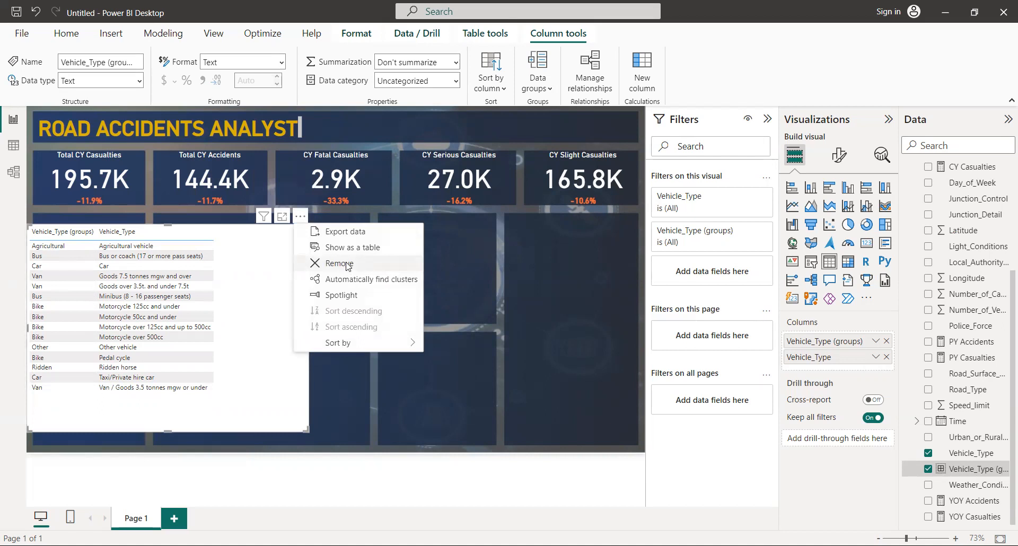
pyautogui.click(346, 264)
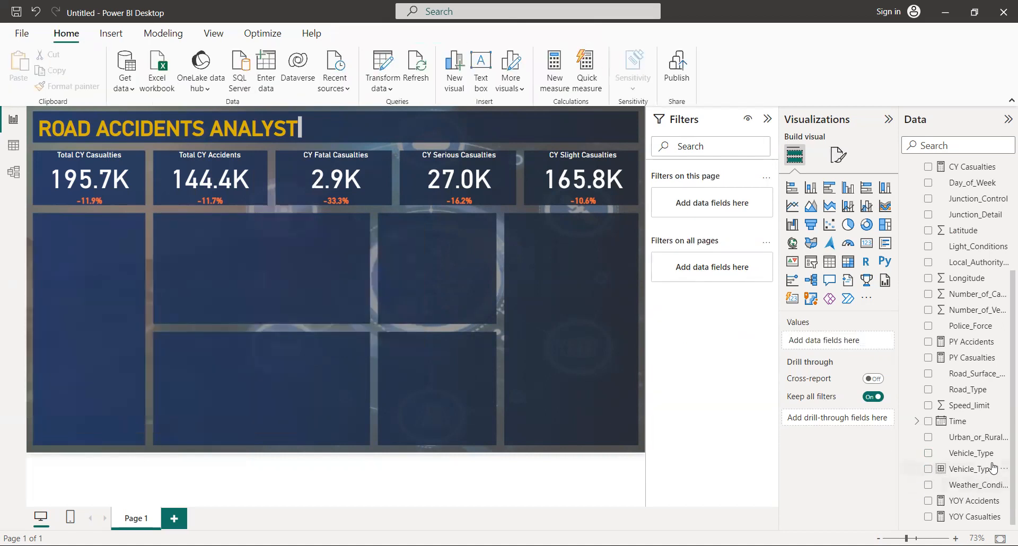